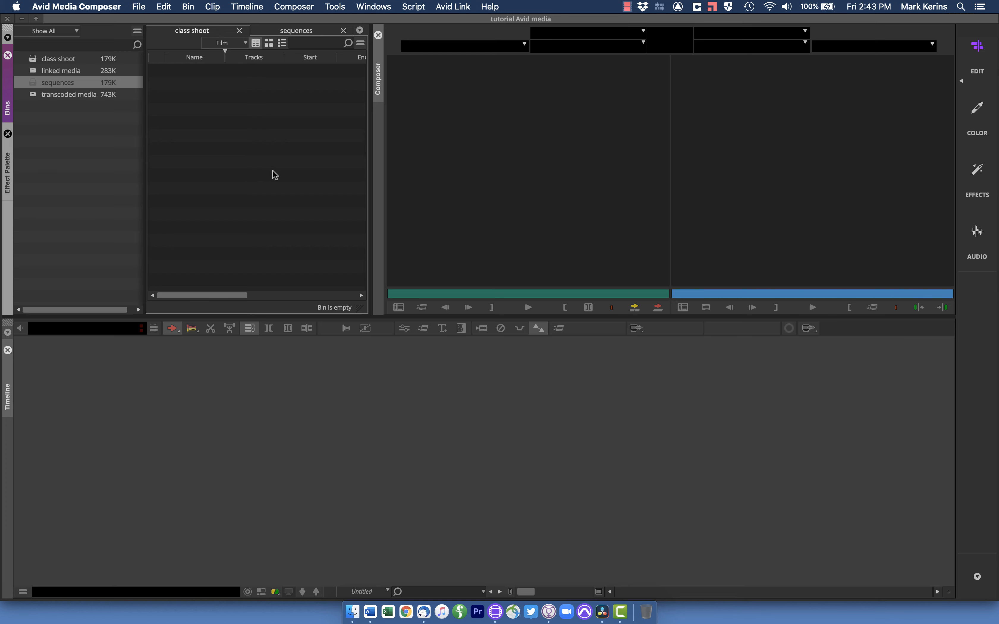
# Switch to Finder and examine the contents of the "class shoot footage for avid demos" folder, then return to Avid Media Composer.
pyautogui.press('super+Tab')
pyautogui.press('super+Tab')
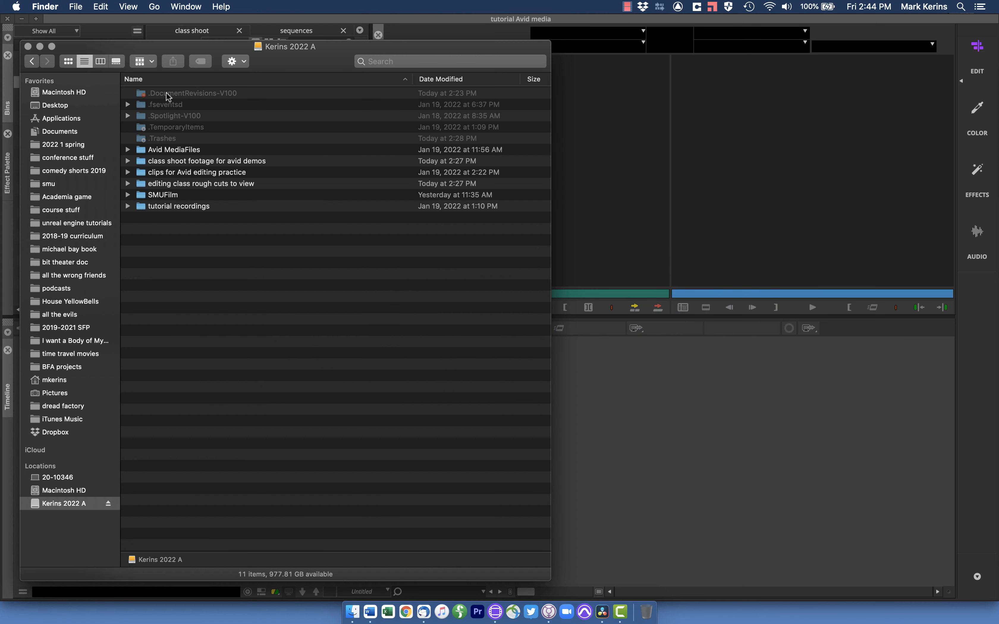
pyautogui.click(128, 161)
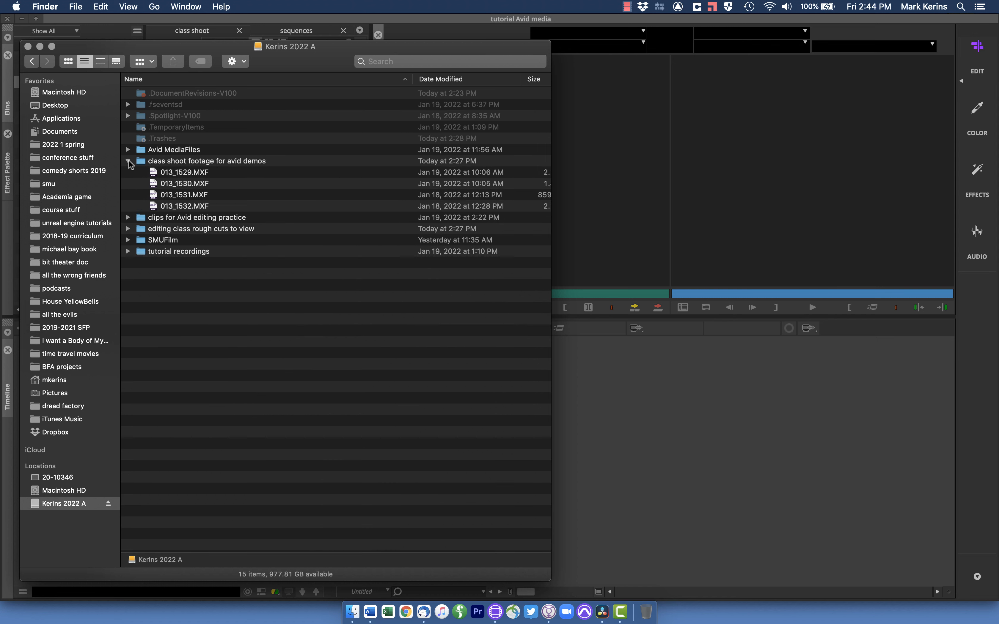
pyautogui.click(128, 161)
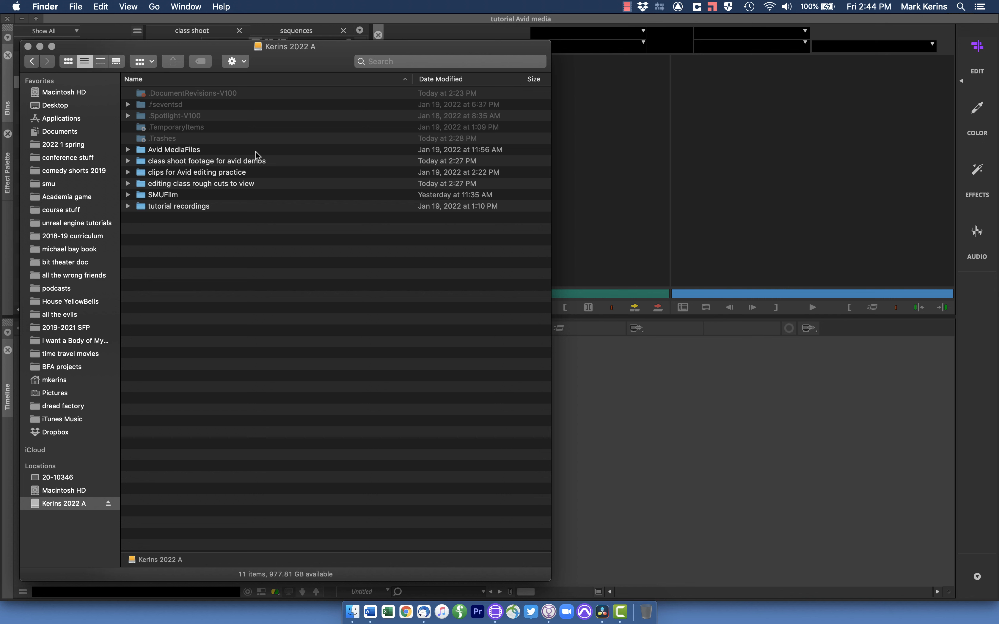
pyautogui.press('super+Tab')
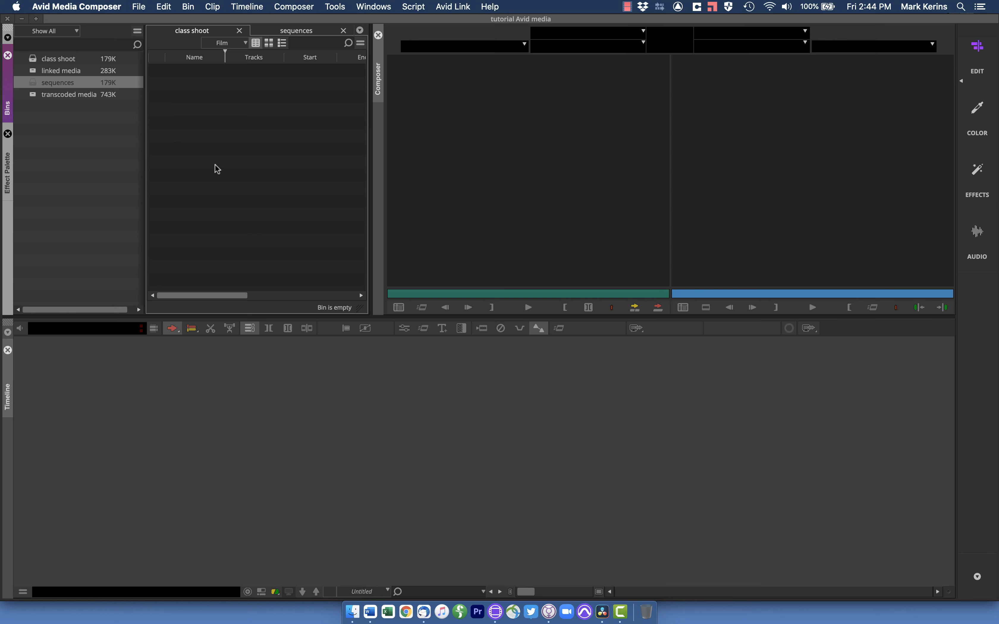
# Switch to DaVinci Resolve and import all clips from "class shoot footage for avid demos" into the media pool, changing the project frame rate to match.
pyautogui.press('super+Tab')
pyautogui.press('super+Tab')
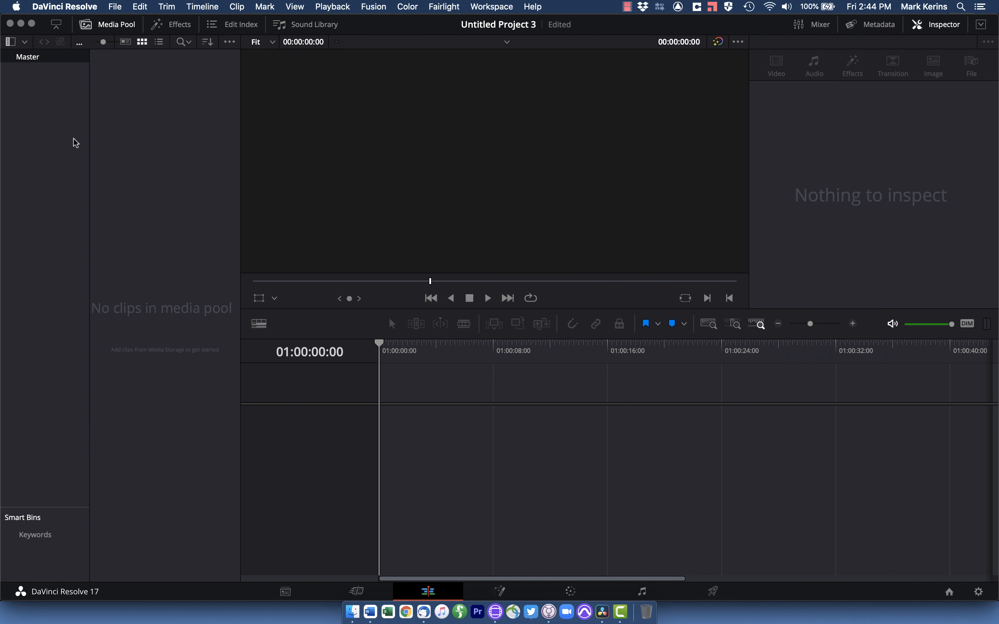
pyautogui.click(289, 591)
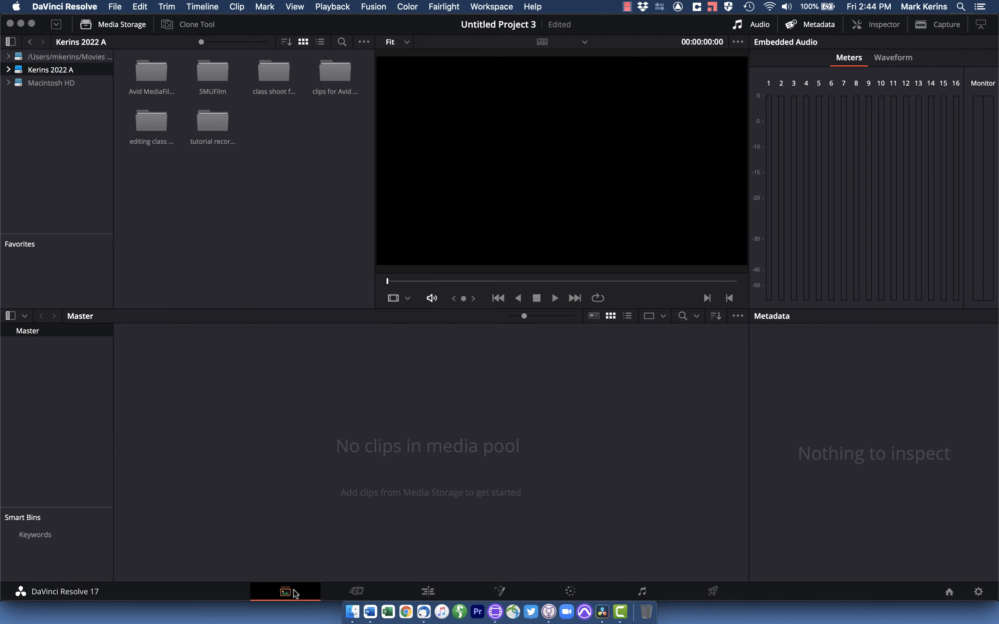
pyautogui.click(9, 70)
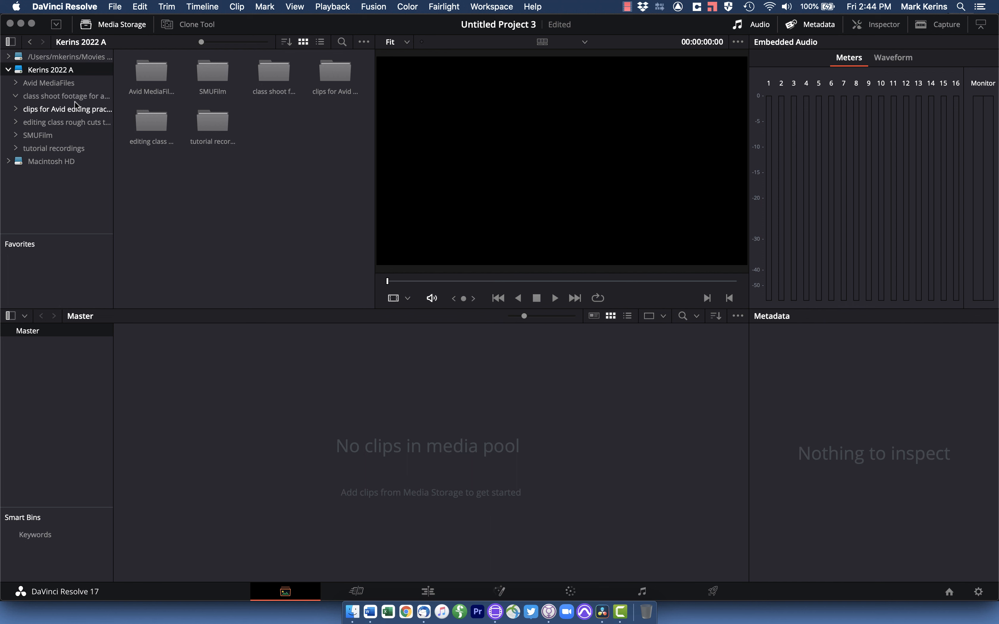
pyautogui.click(50, 98)
pyautogui.press('super+a')
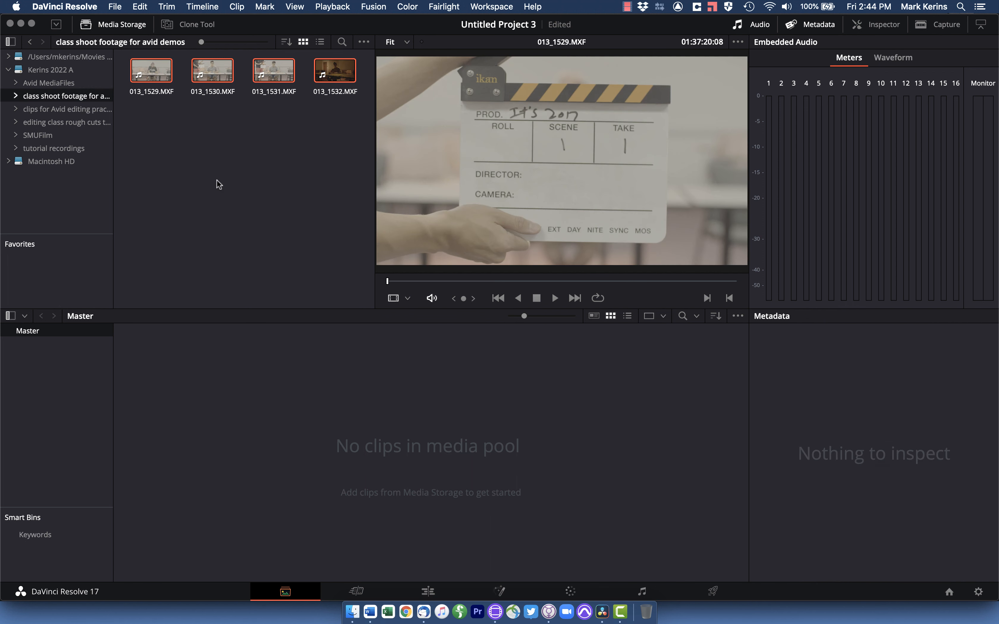
pyautogui.moveTo(148, 84); pyautogui.dragTo(302, 416)
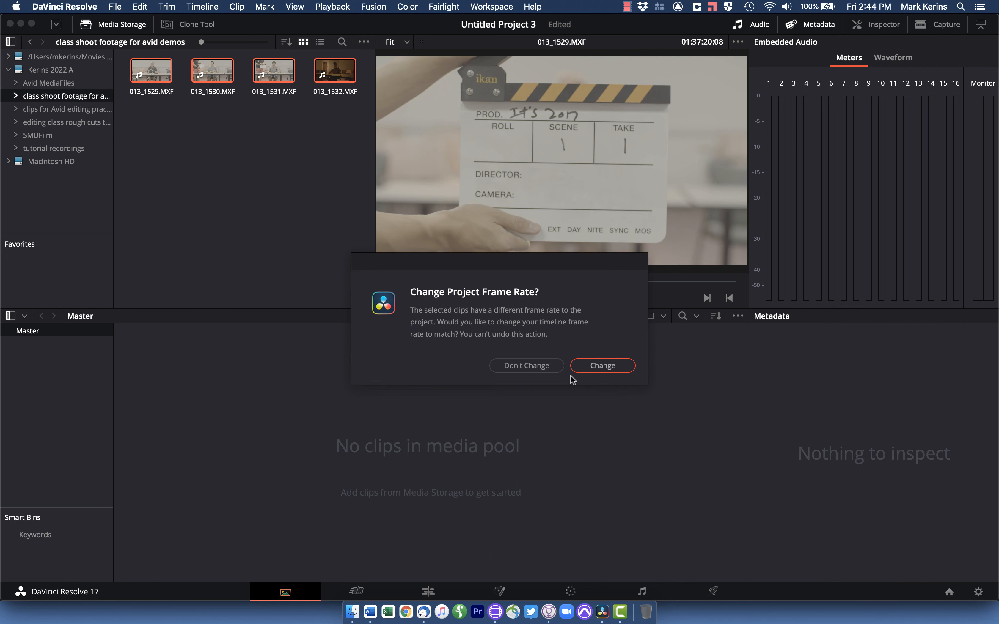
pyautogui.click(602, 366)
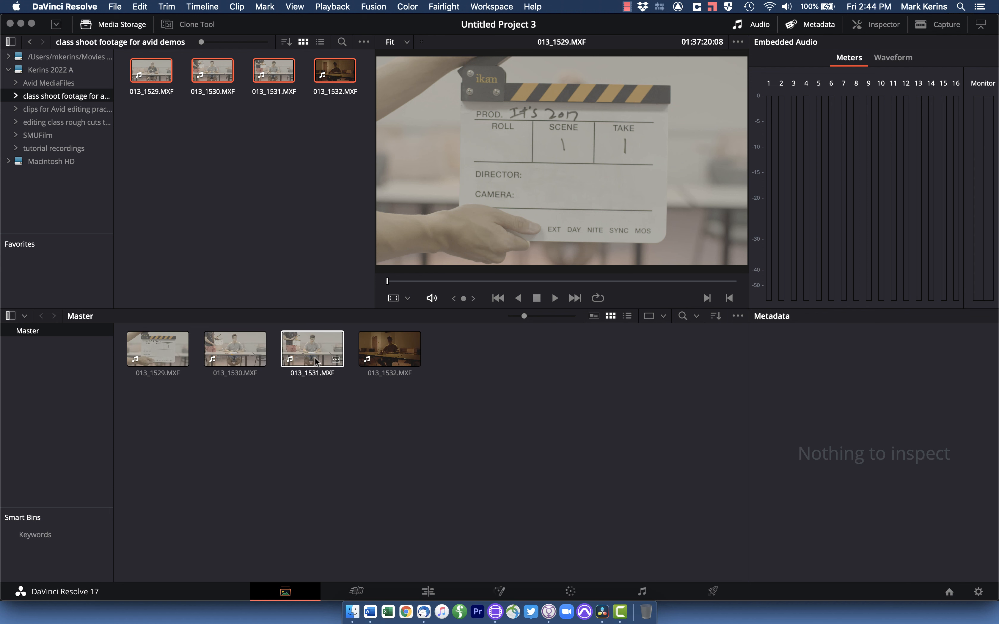
# On the Edit page, create a timeline containing all four MXF clips from the media pool.
pyautogui.click(428, 591)
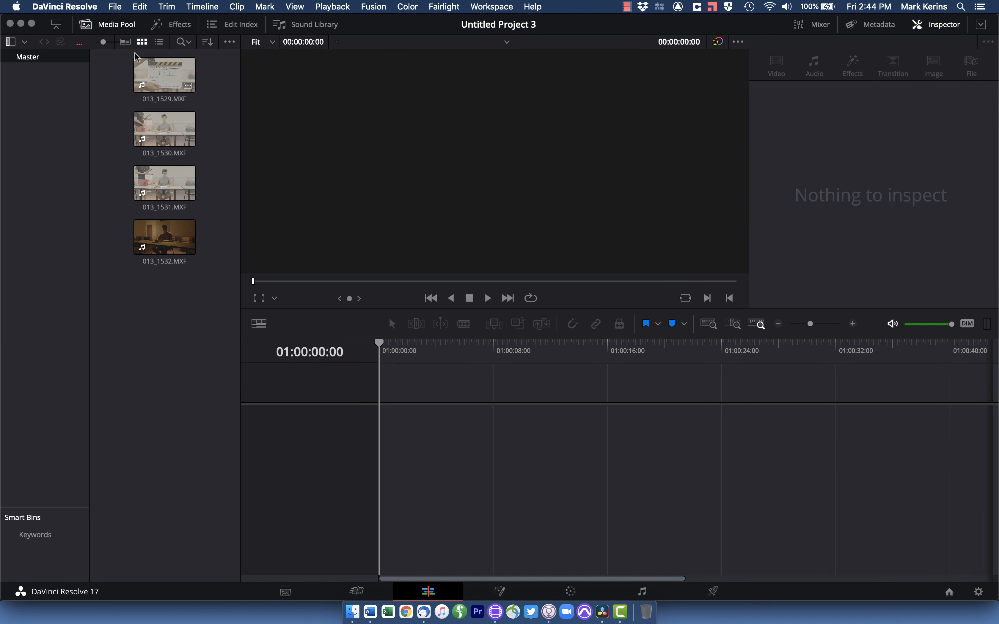
pyautogui.click(158, 72)
pyautogui.press('super+a')
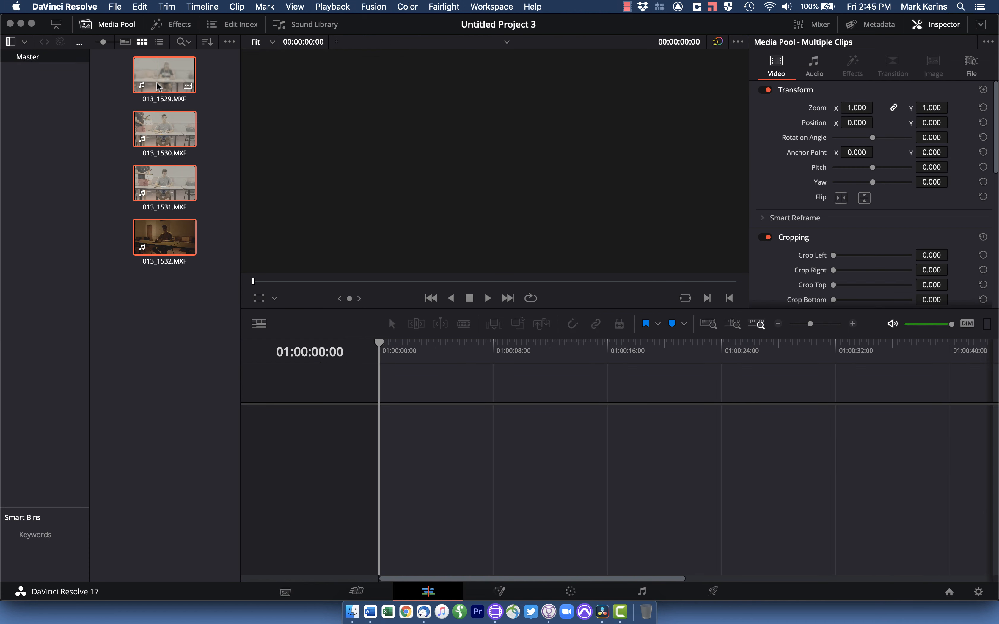
pyautogui.moveTo(159, 75); pyautogui.dragTo(383, 475)
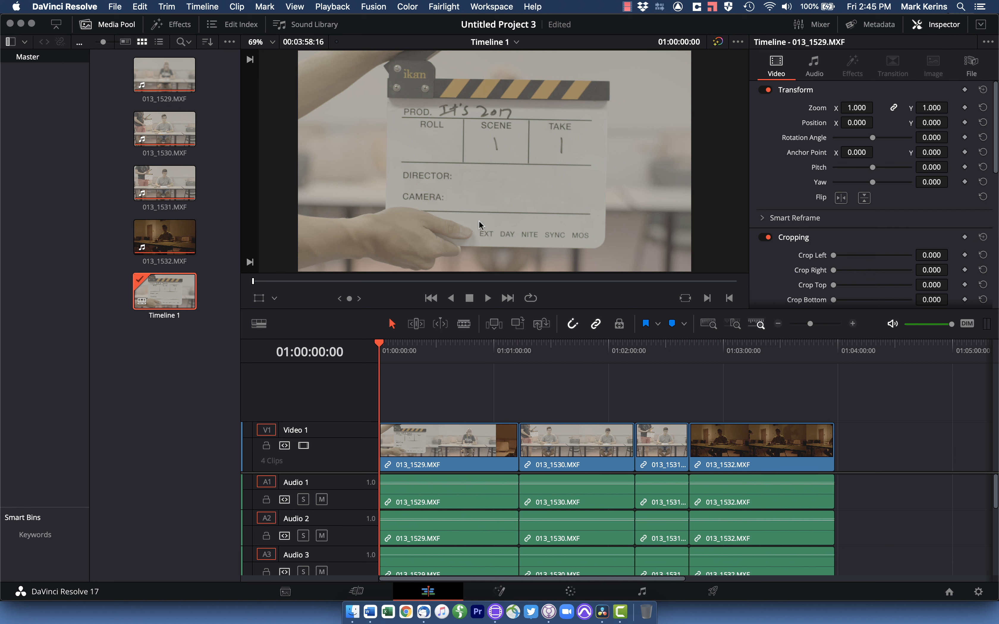
# On the Color page, set the node graph to Timeline level and lower the first node's Offset to 20.15.
pyautogui.click(569, 592)
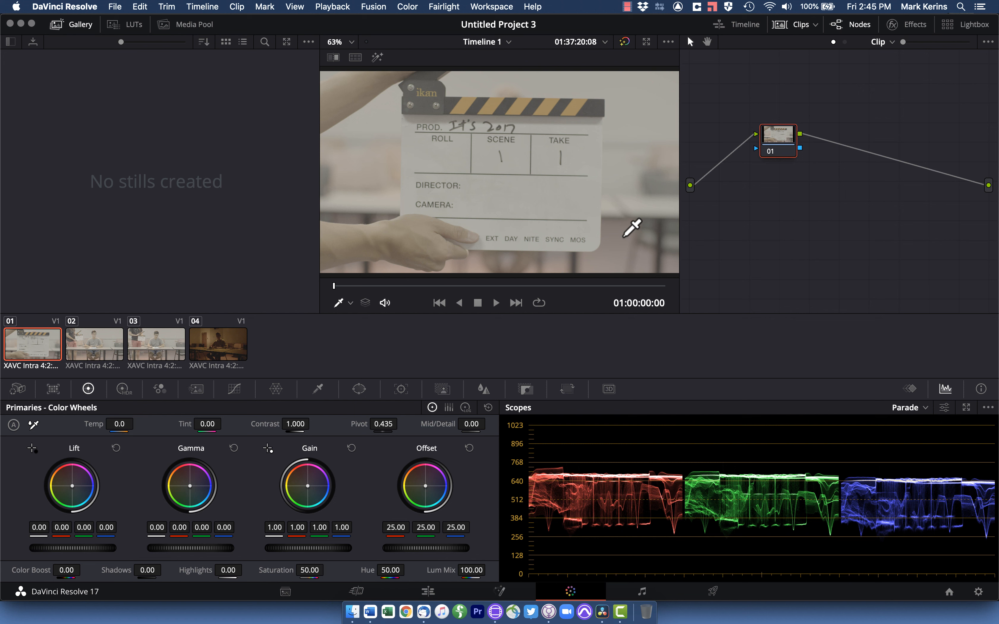
pyautogui.click(879, 41)
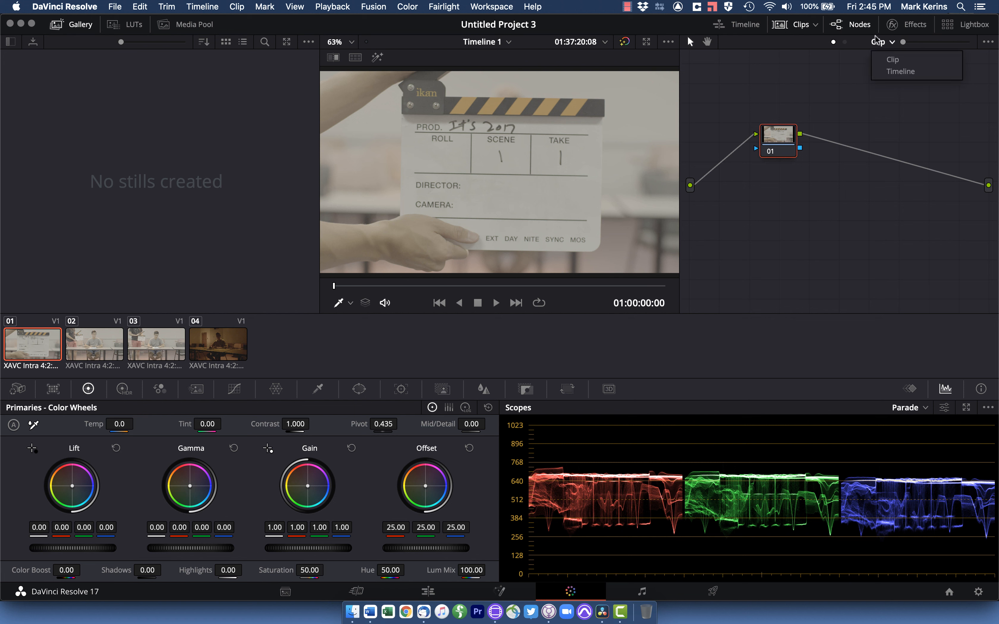
pyautogui.click(891, 71)
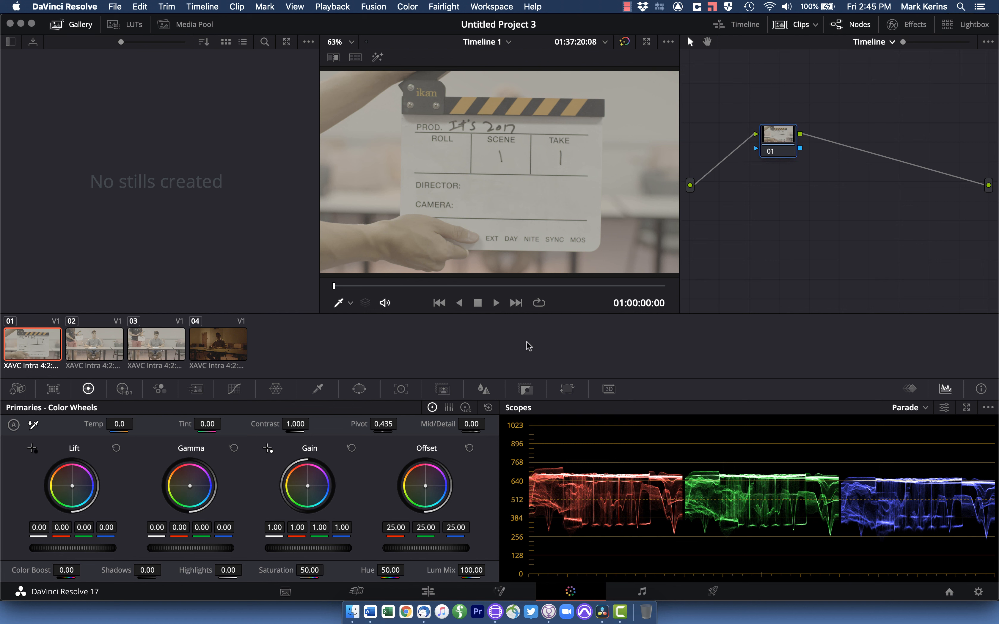
pyautogui.moveTo(435, 552); pyautogui.dragTo(408, 553)
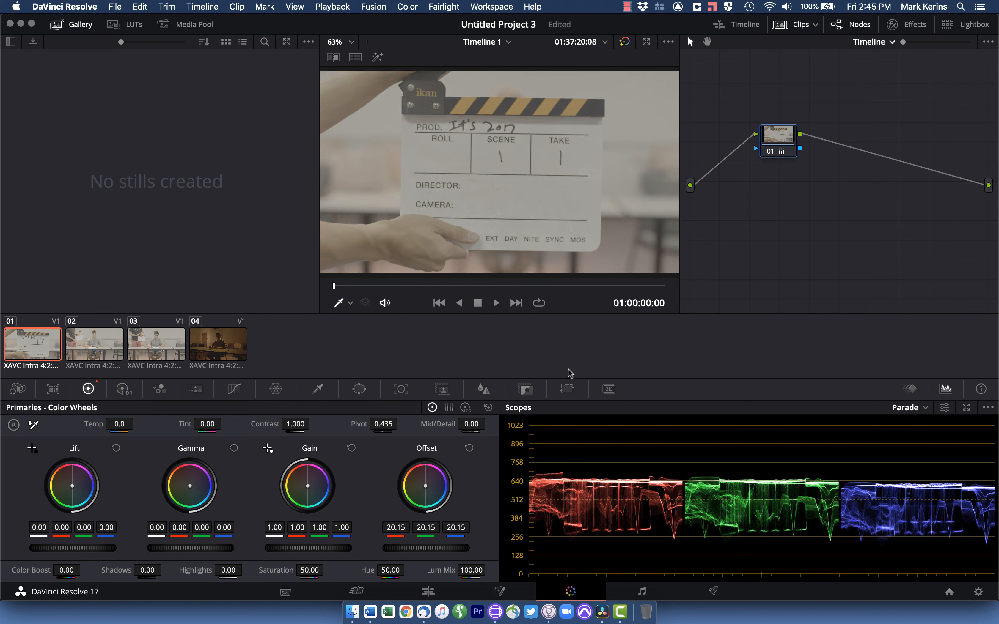
# Add a serial node after the first timeline node and apply the Sony SLog3SGamut3.CineToLC-709 LUT to it.
pyautogui.hotkey('alt', 's')
pyautogui.rightClick(831, 138)
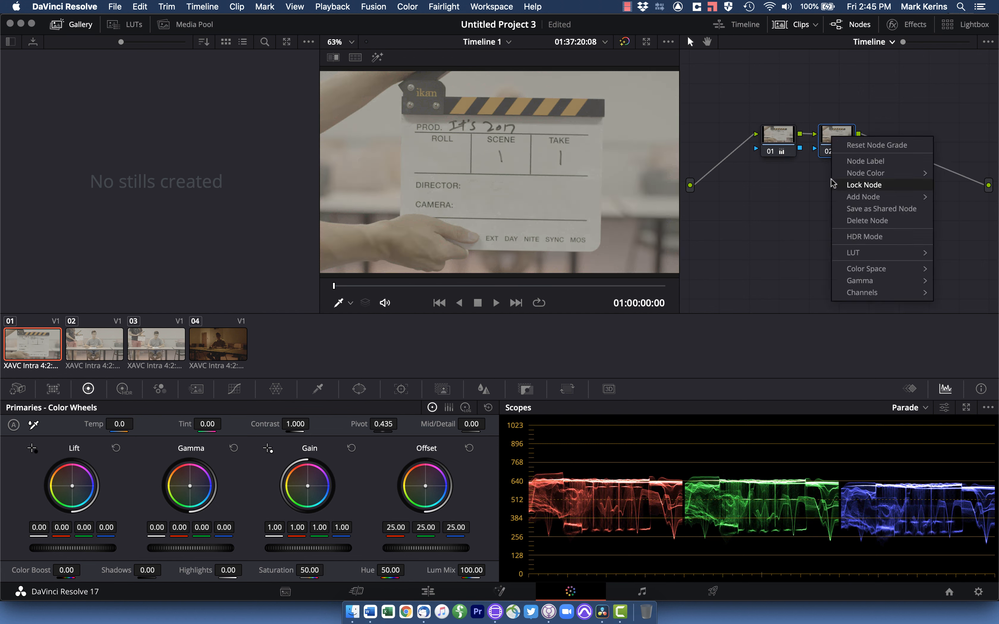
pyautogui.moveTo(862, 253)
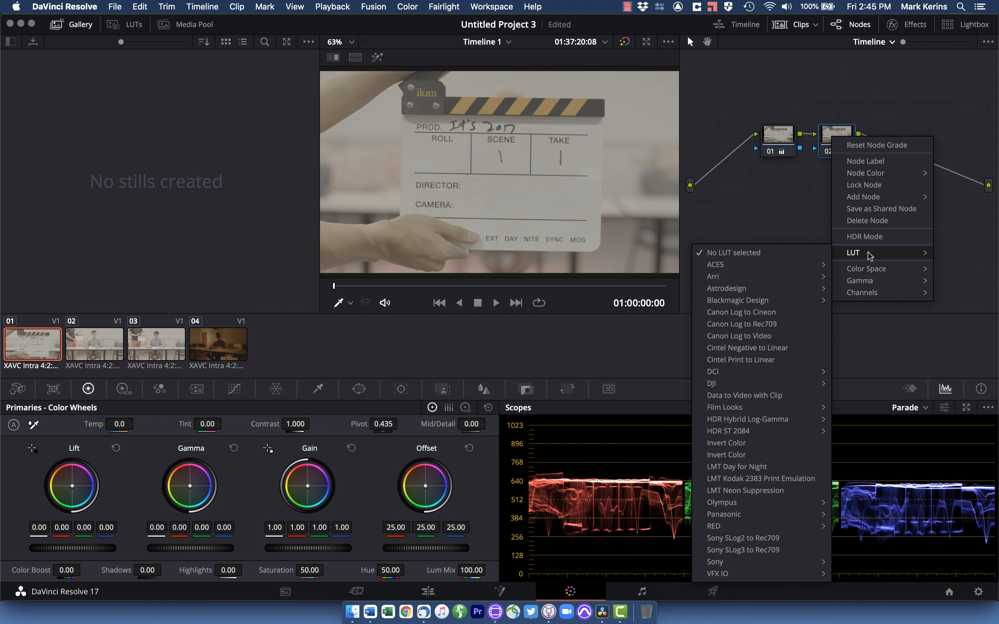
pyautogui.moveTo(732, 563)
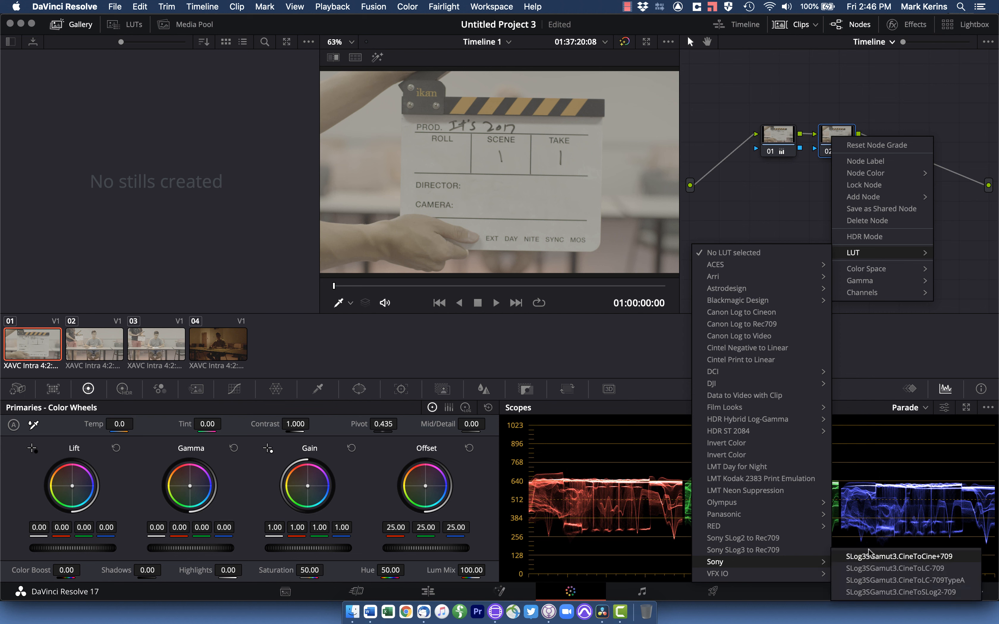
pyautogui.click(889, 569)
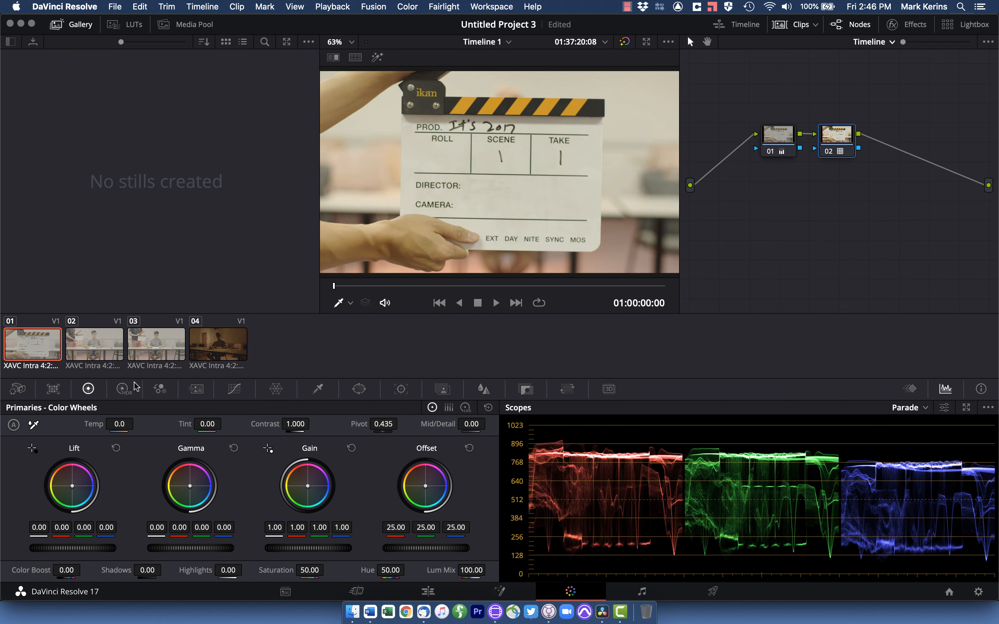
# Check how the timeline grade looks on the other clips, then return to the first clip.
pyautogui.click(175, 356)
pyautogui.click(93, 353)
pyautogui.click(194, 346)
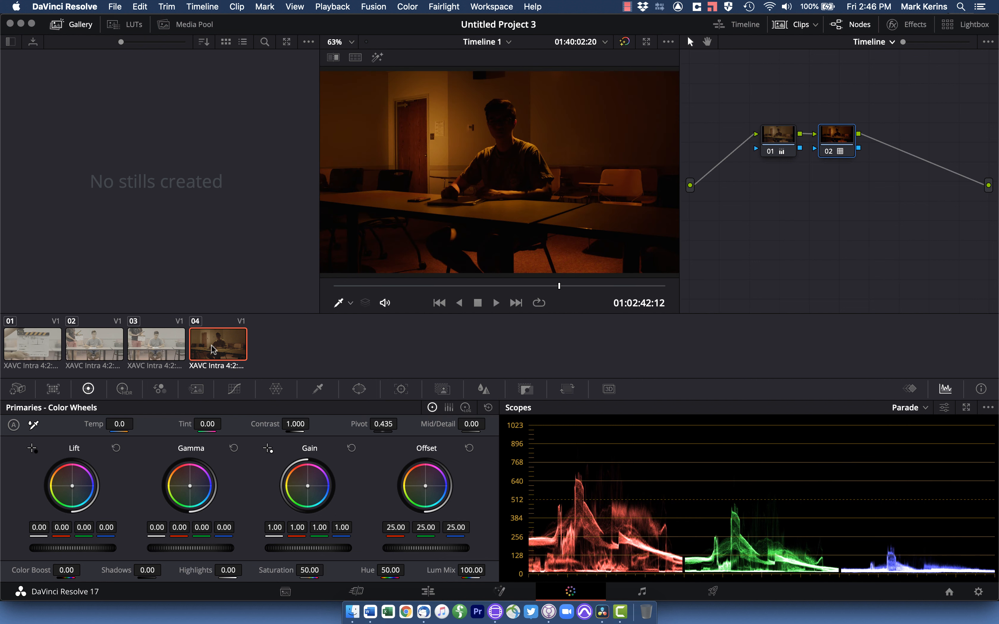
pyautogui.click(33, 347)
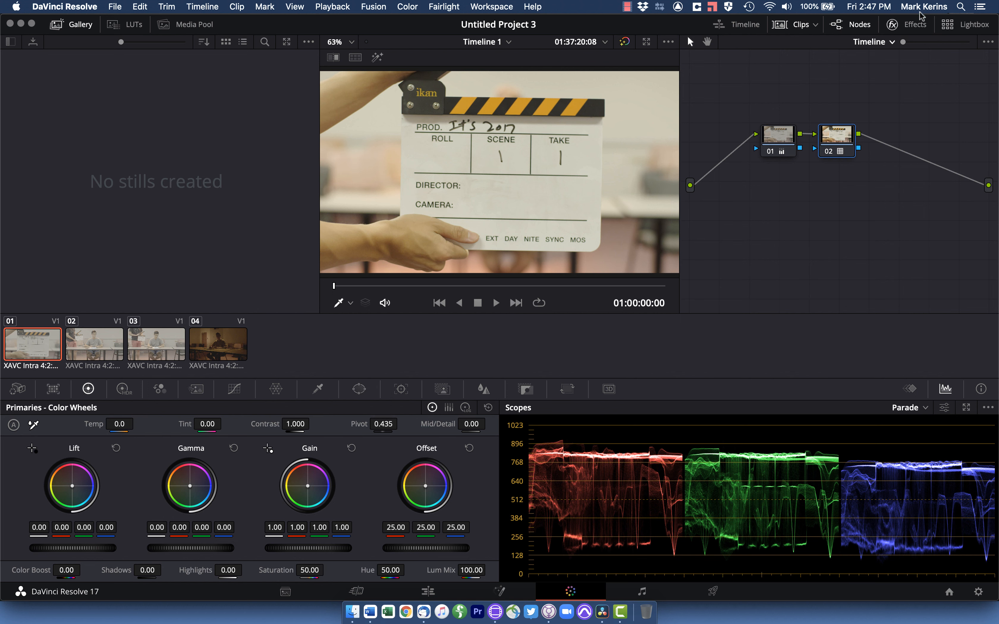
# On the Deliver page, keep the render range at Entire Timeline and set the output to individual clips.
pyautogui.click(428, 592)
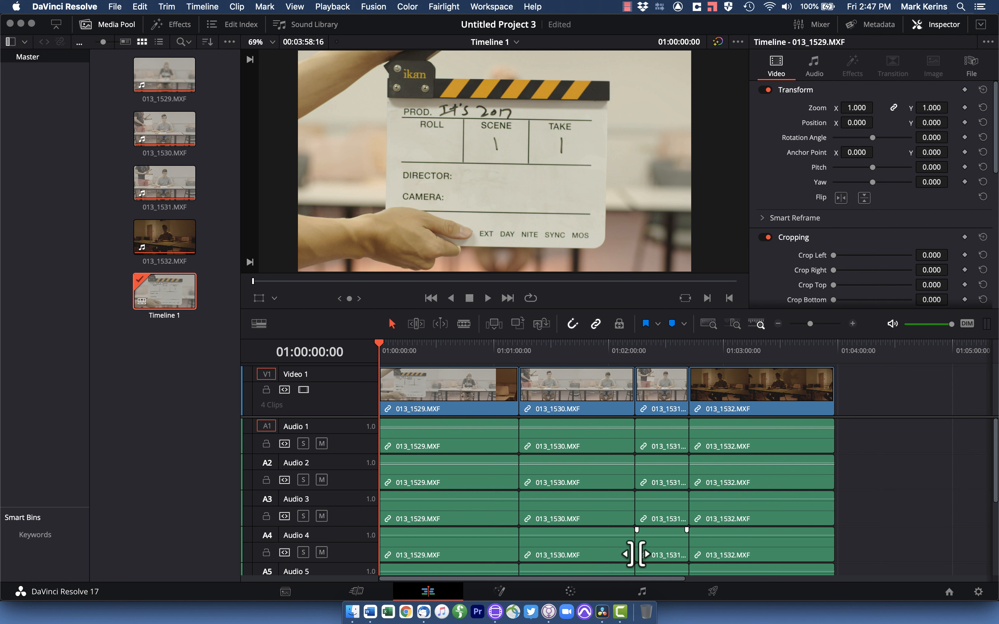
pyautogui.click(708, 594)
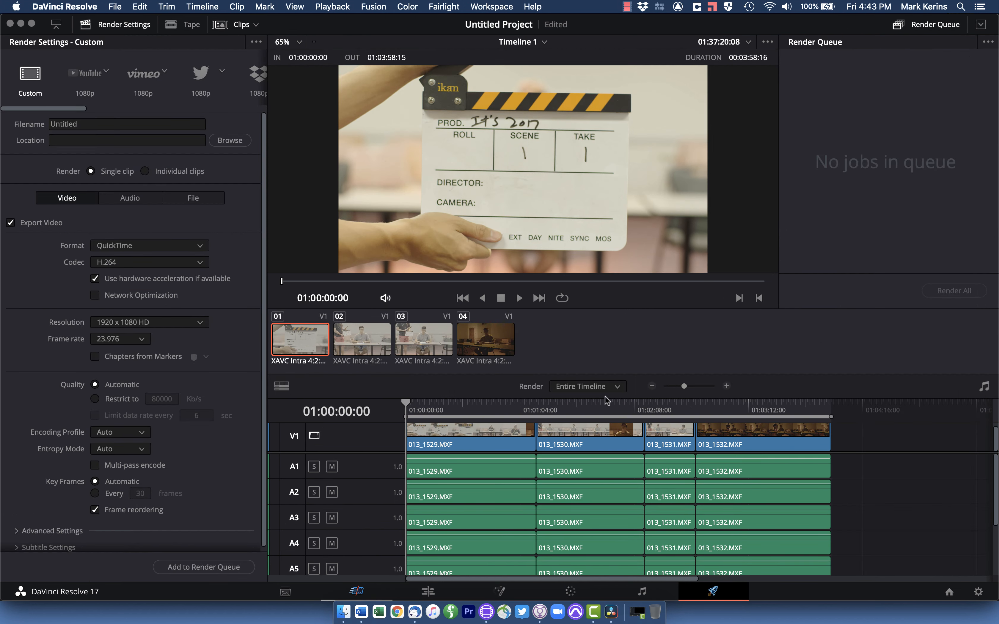
pyautogui.click(566, 386)
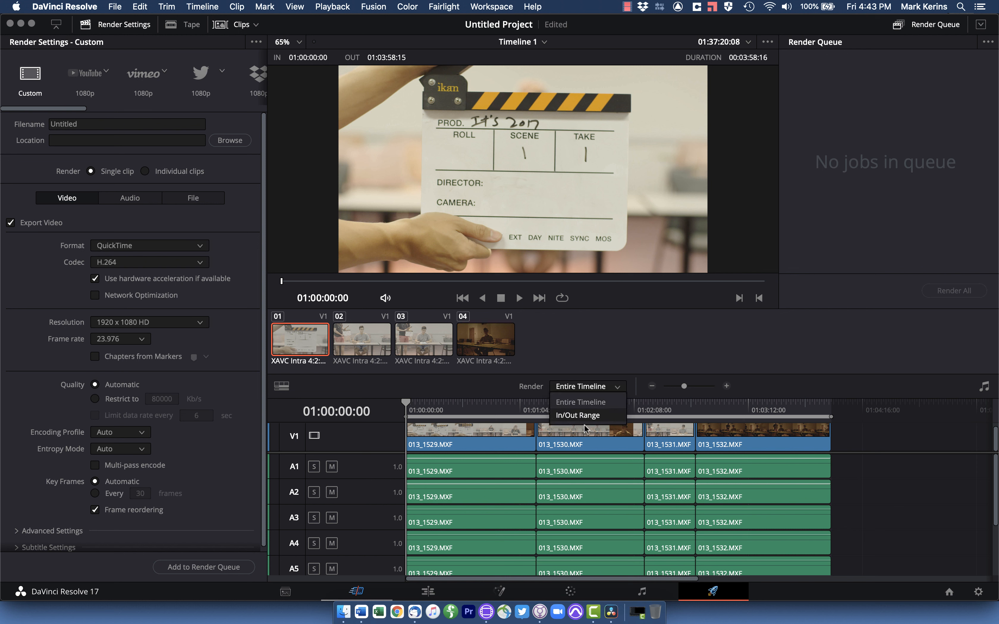
pyautogui.click(583, 390)
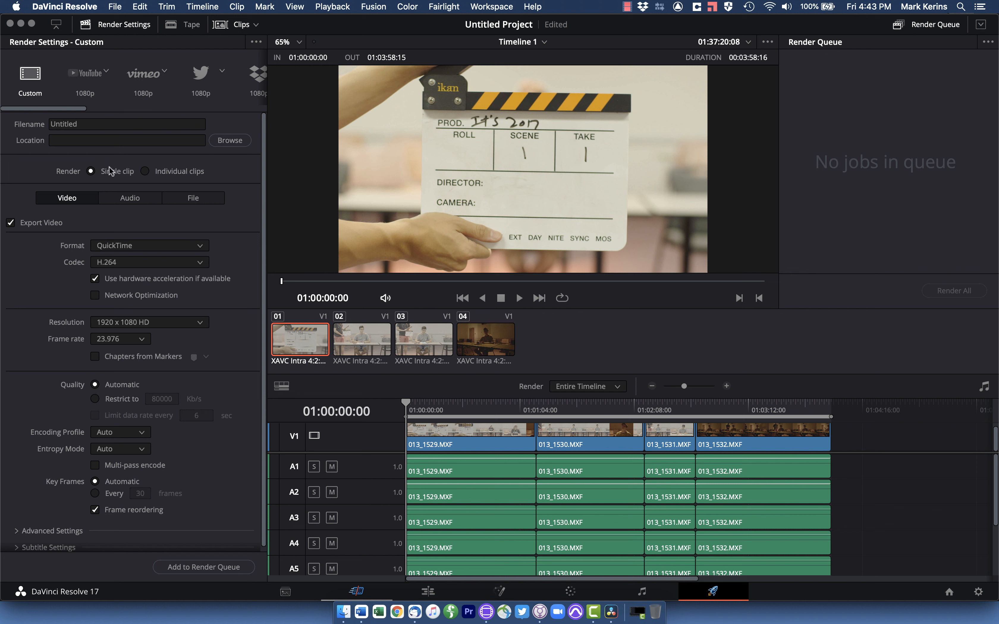
pyautogui.click(145, 171)
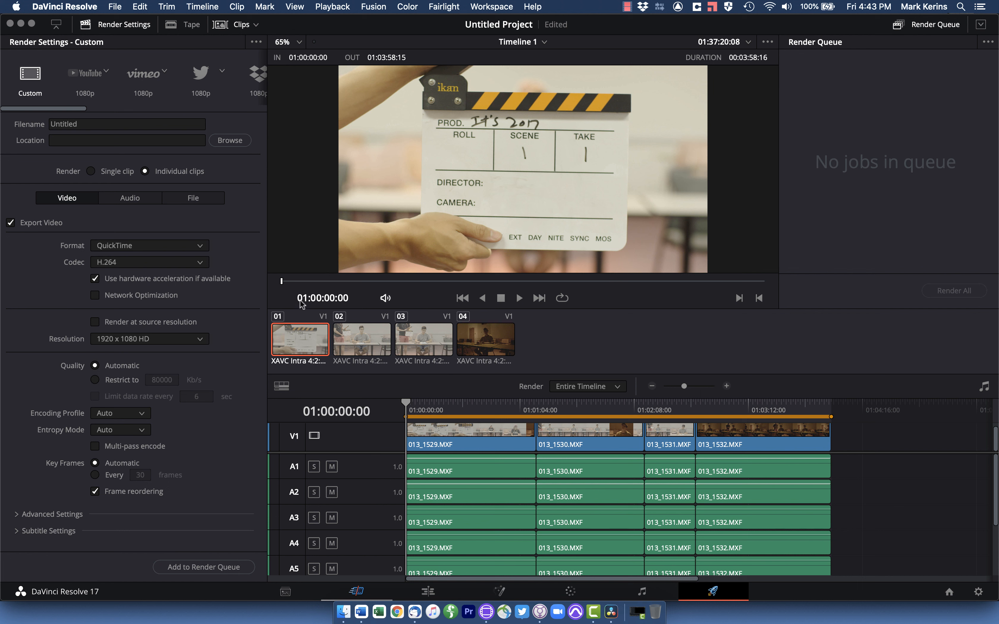
# Create a folder named "transcodes" on the external drive and set it as the render location.
pyautogui.click(229, 141)
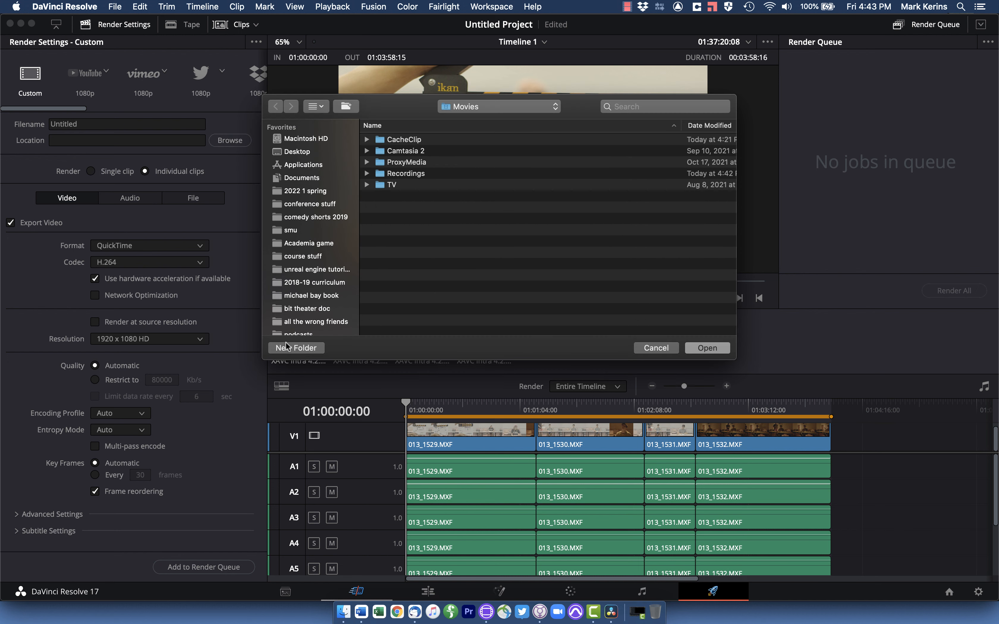
pyautogui.scroll(-10, 310, 247)
pyautogui.click(306, 329)
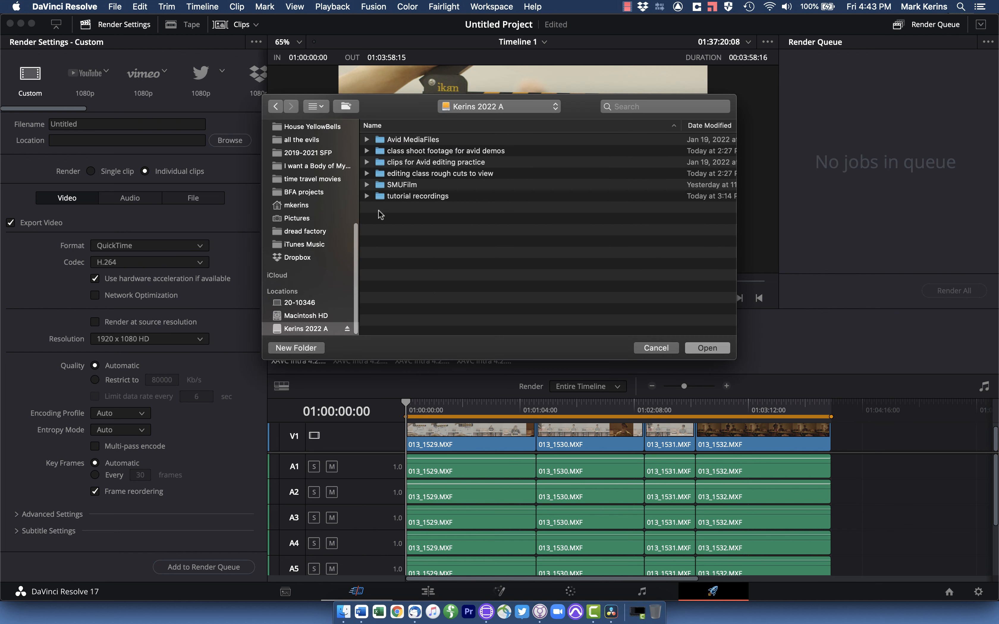
pyautogui.click(298, 348)
pyautogui.write('tran')
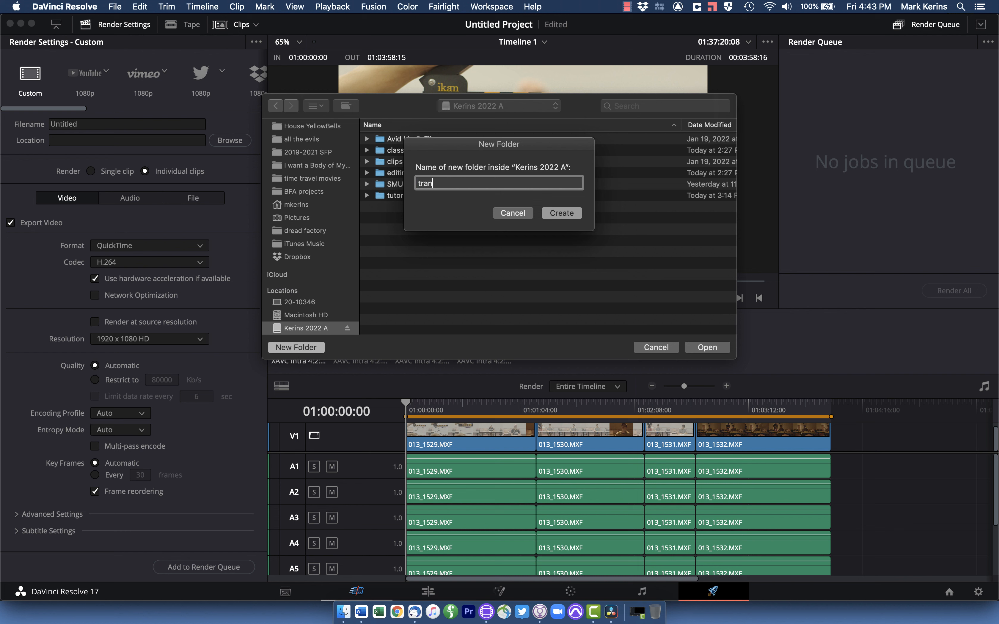
pyautogui.write('scodes')
pyautogui.press('Return')
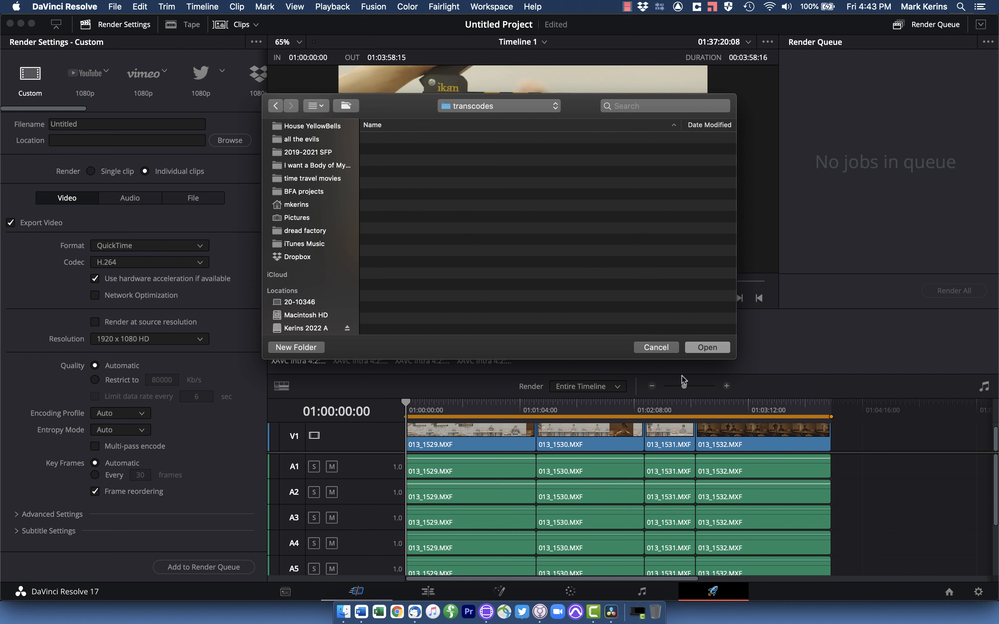
pyautogui.click(712, 345)
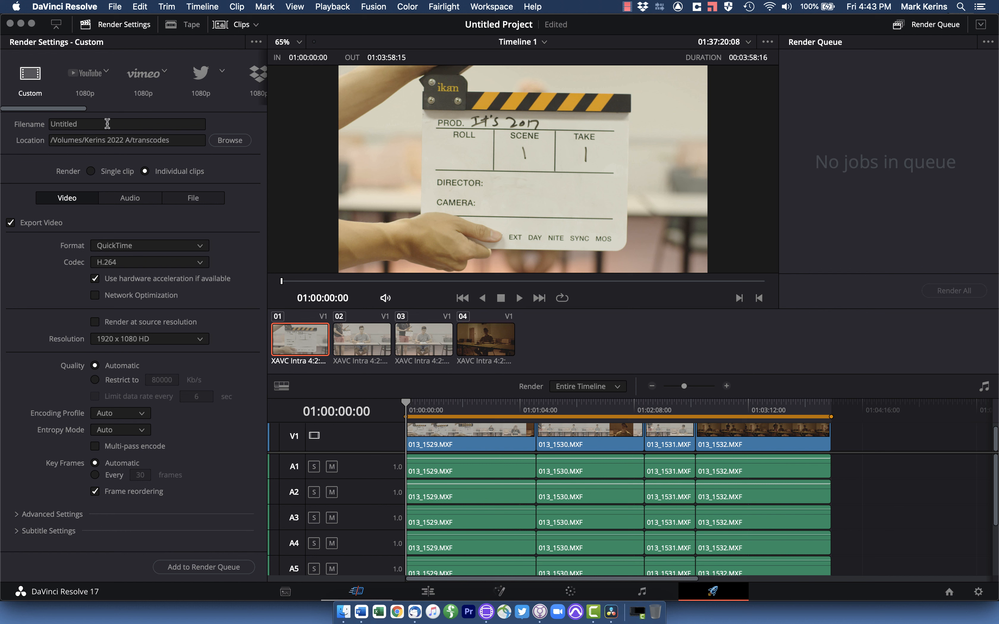
# Set the rendered files to use the source name as their filename.
pyautogui.click(193, 198)
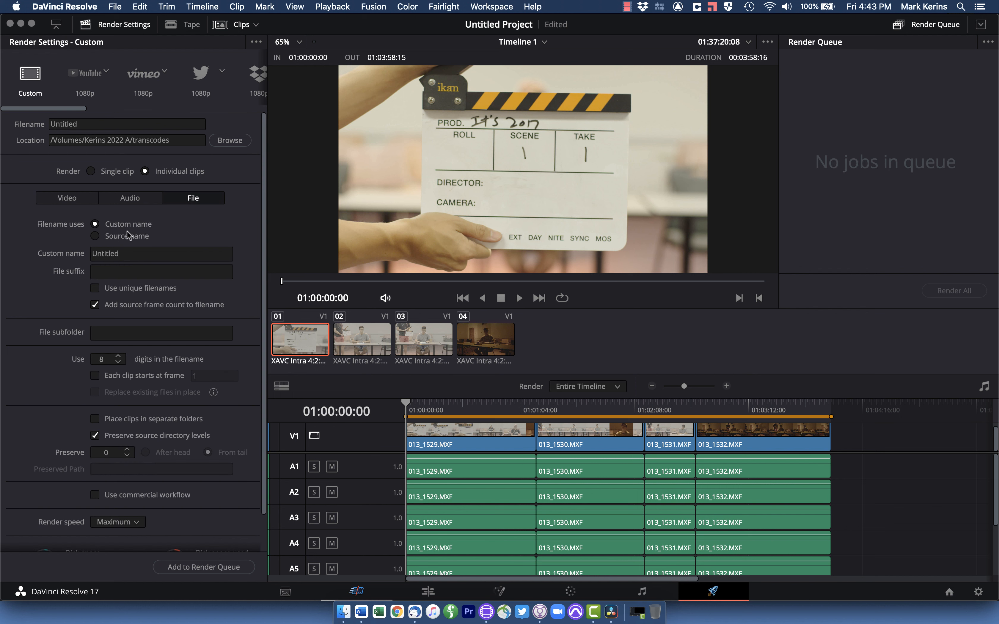
pyautogui.click(96, 236)
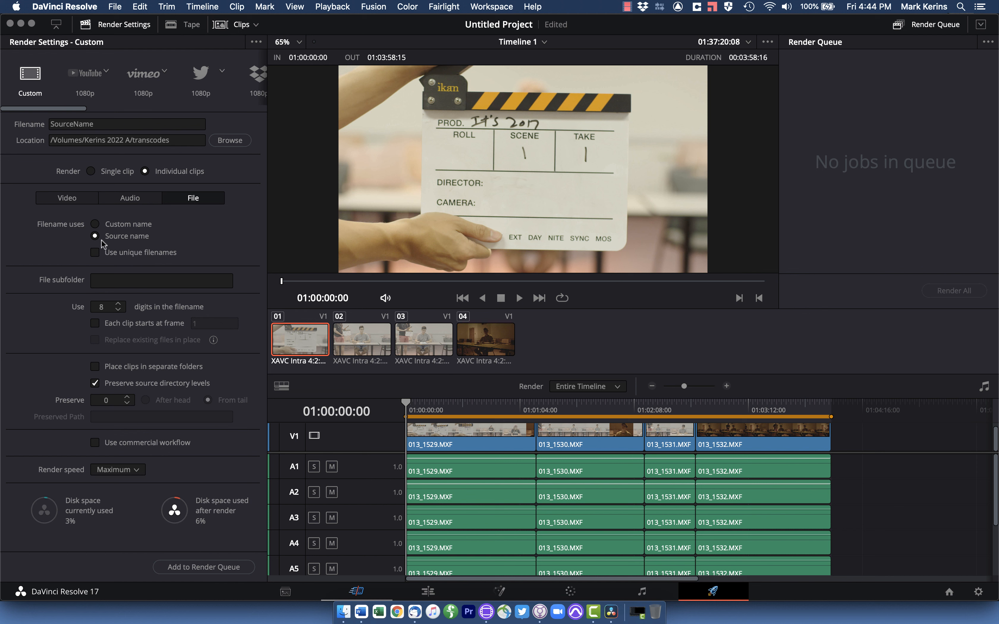
# Set the render audio to a bit depth of 24 and its channels to Same as source.
pyautogui.click(130, 198)
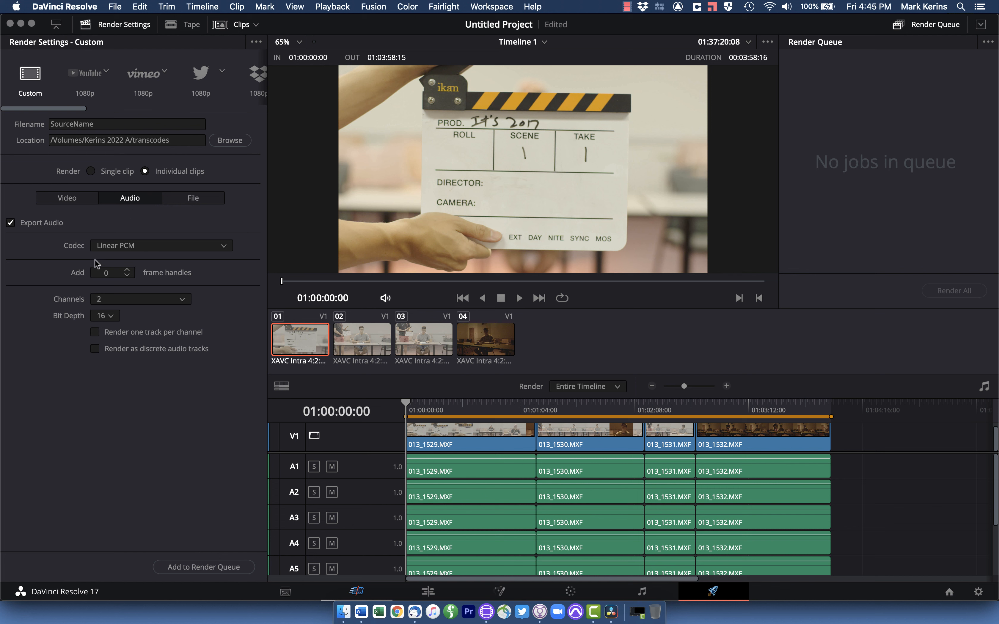
pyautogui.click(104, 319)
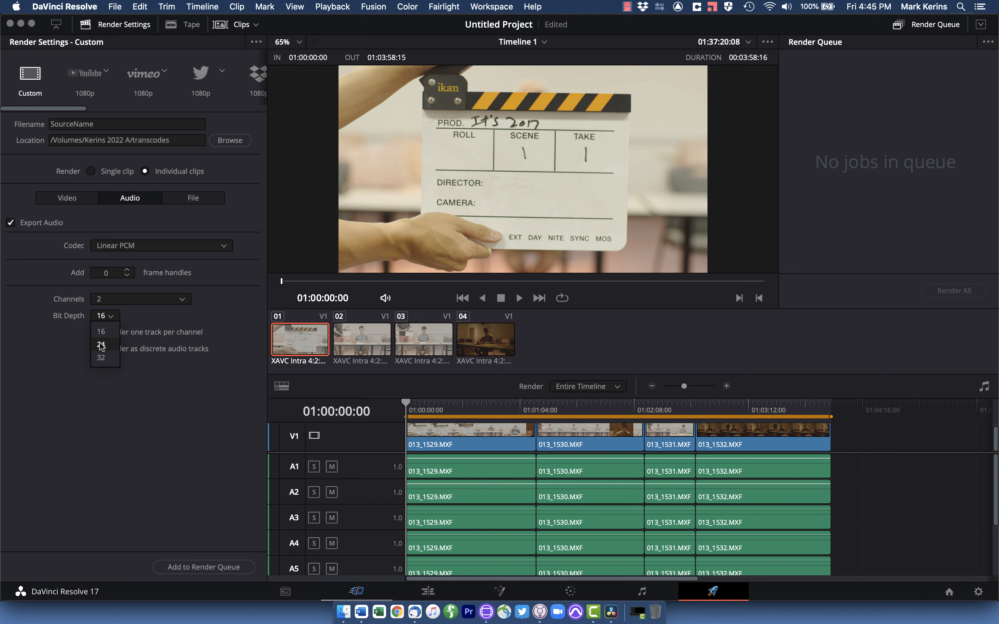
pyautogui.click(99, 342)
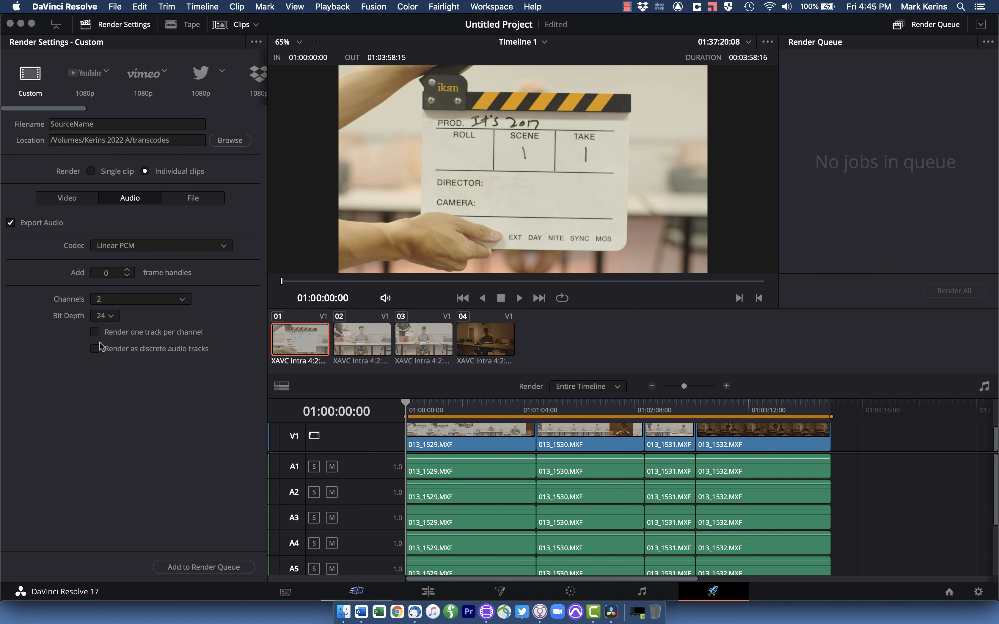
pyautogui.click(126, 299)
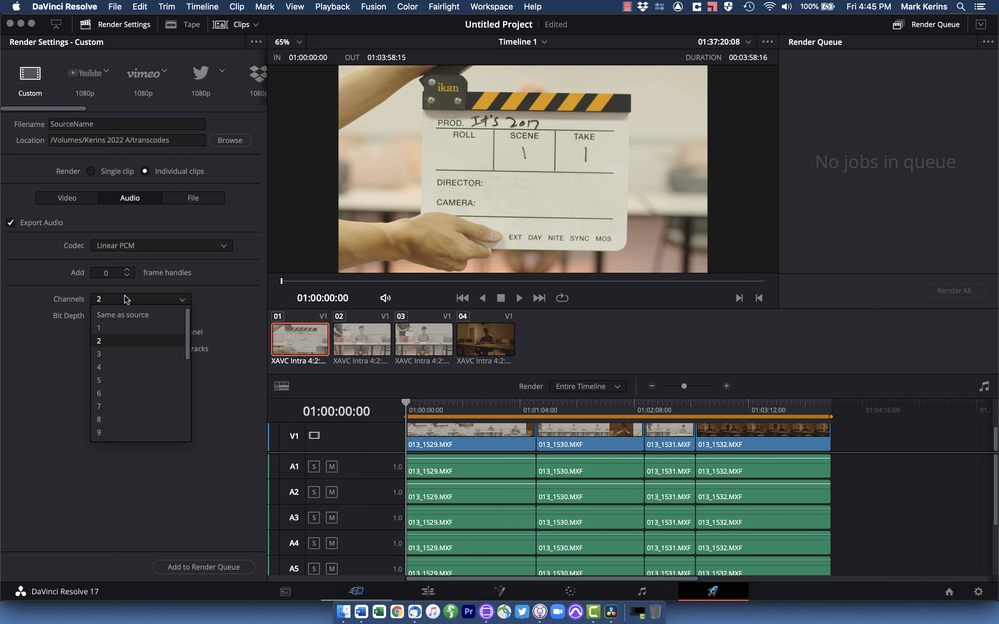
pyautogui.click(107, 315)
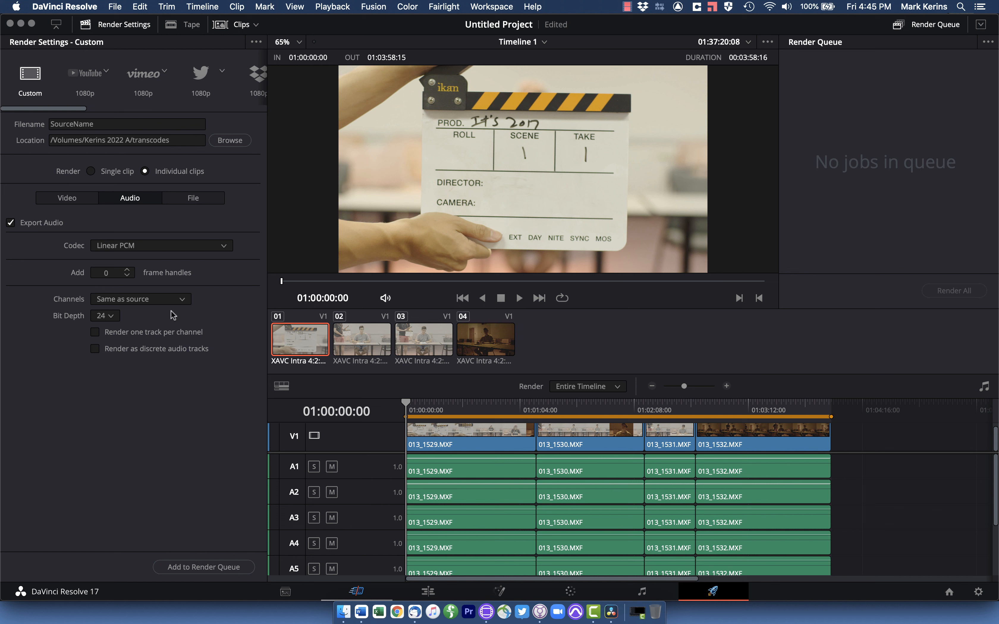
# Set the render video format to MXF OP-Atom.
pyautogui.click(66, 194)
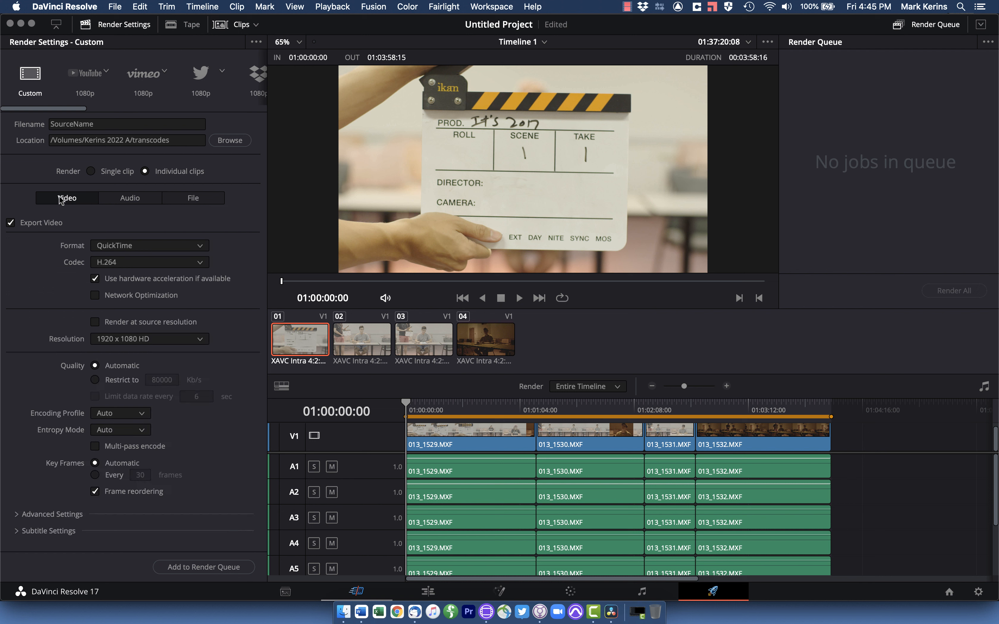
pyautogui.click(121, 247)
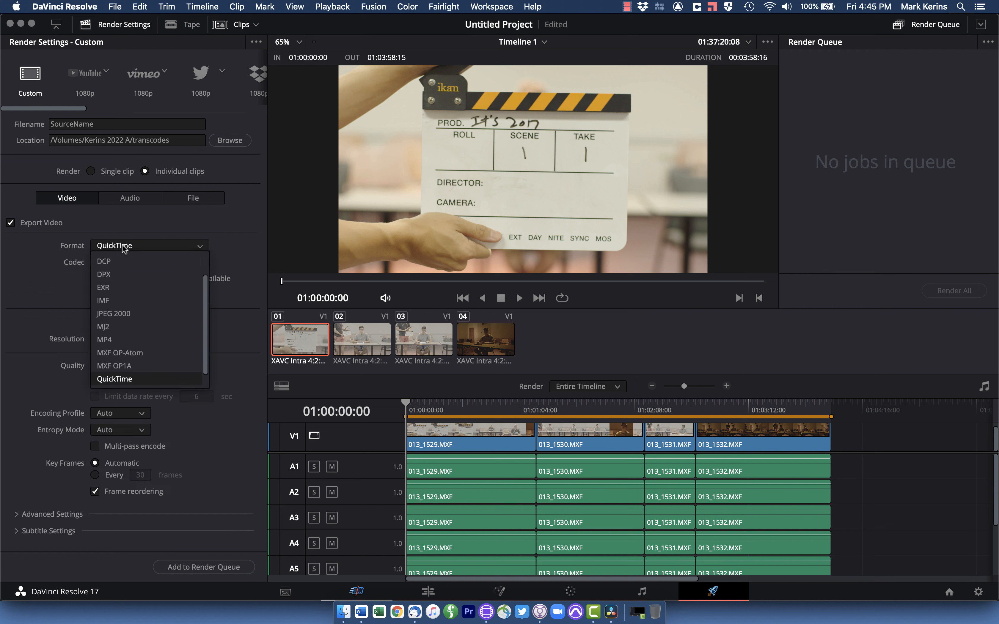
pyautogui.click(137, 354)
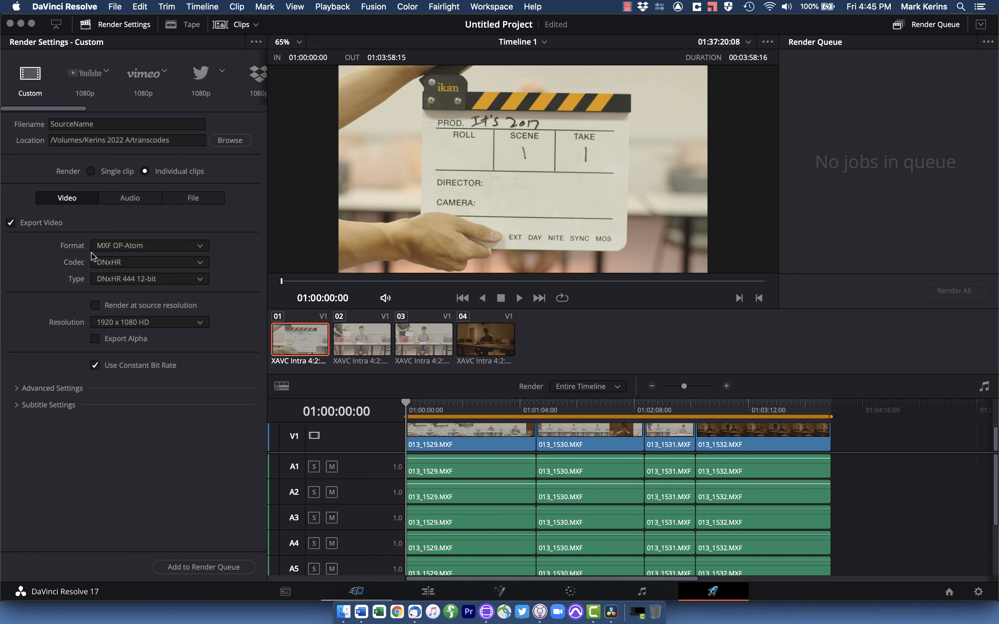
# Try the DNxHD codec for the video render and switch back to DNxHR.
pyautogui.click(96, 263)
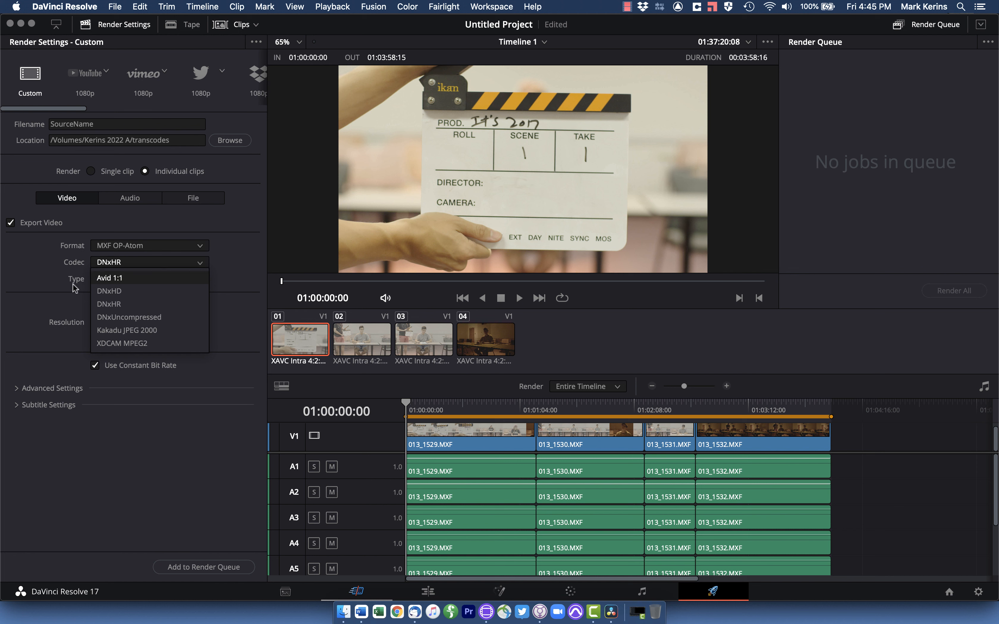
pyautogui.click(102, 290)
pyautogui.click(102, 262)
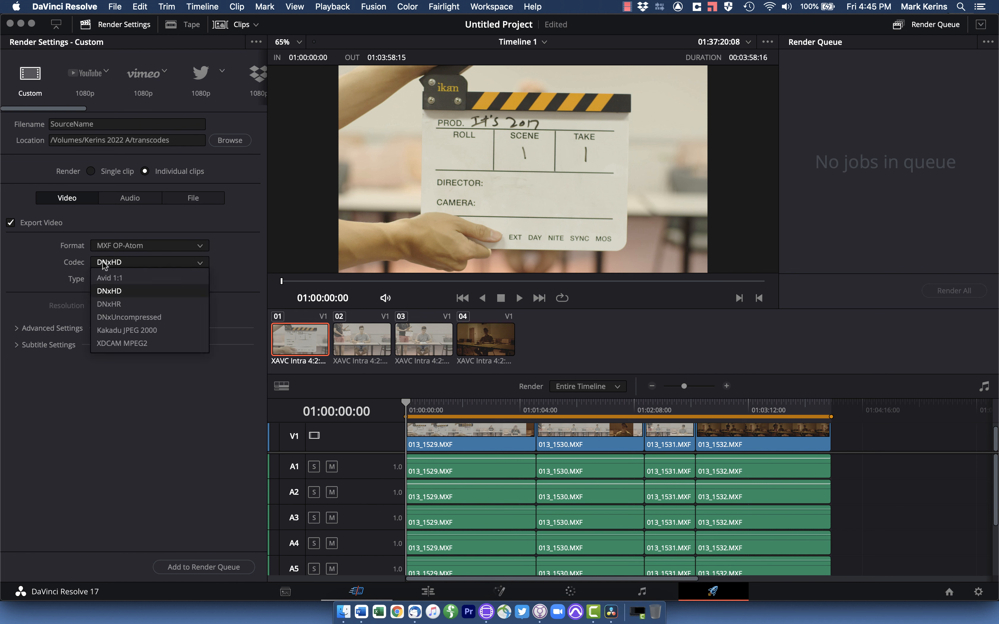
pyautogui.click(106, 305)
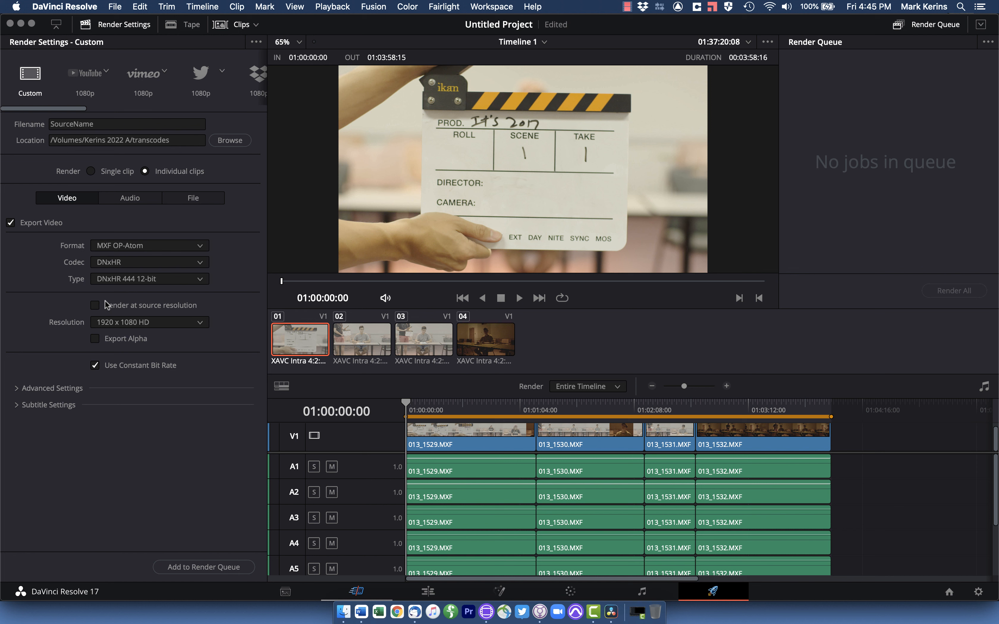
# Set the video codec to DNxHD and its type to 1080p 36 8-bit.
pyautogui.click(116, 264)
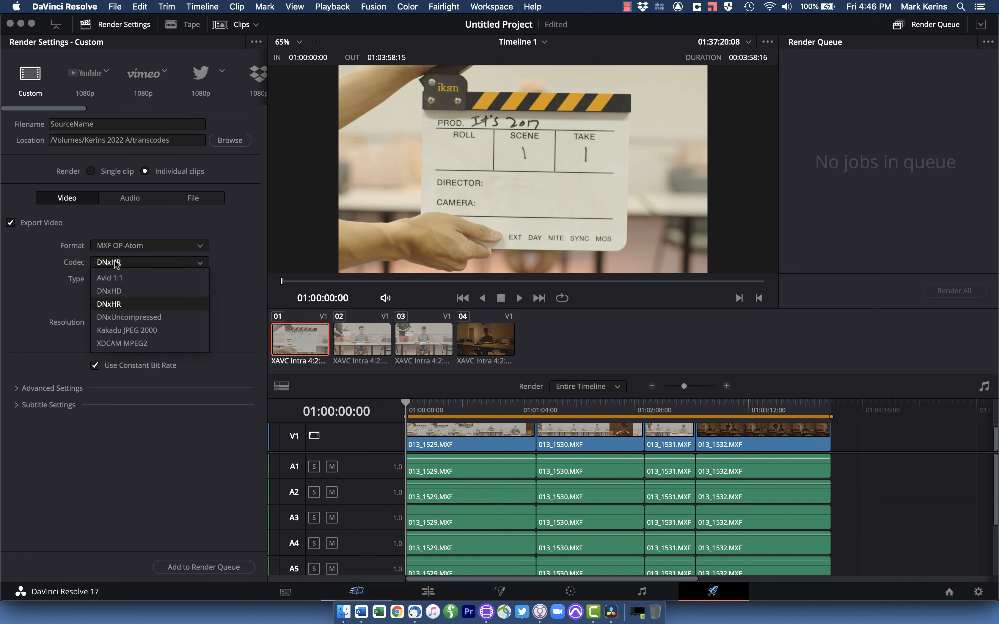
pyautogui.click(113, 290)
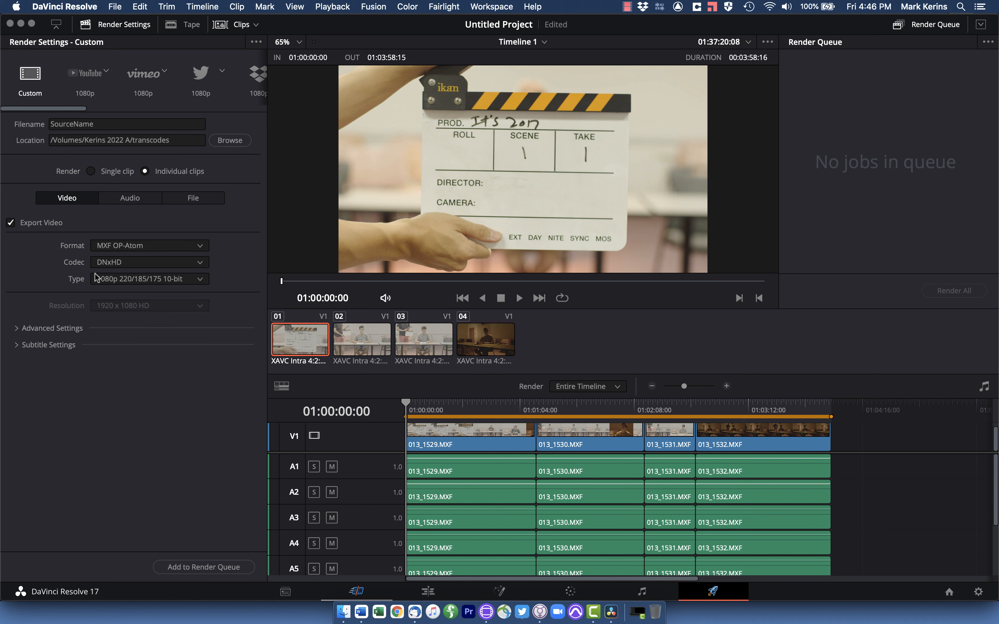
pyautogui.click(117, 263)
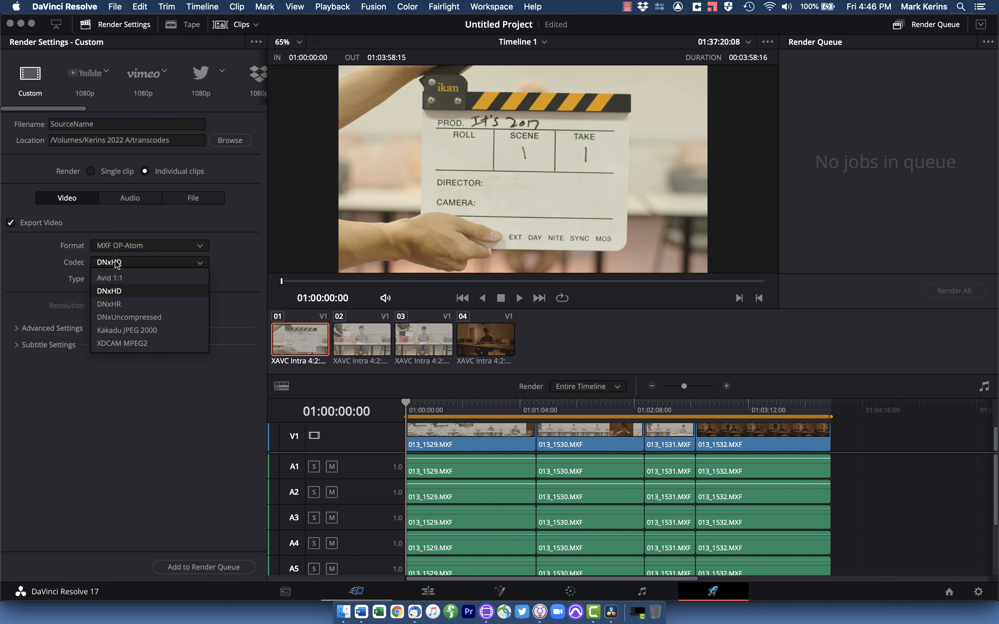
pyautogui.click(117, 292)
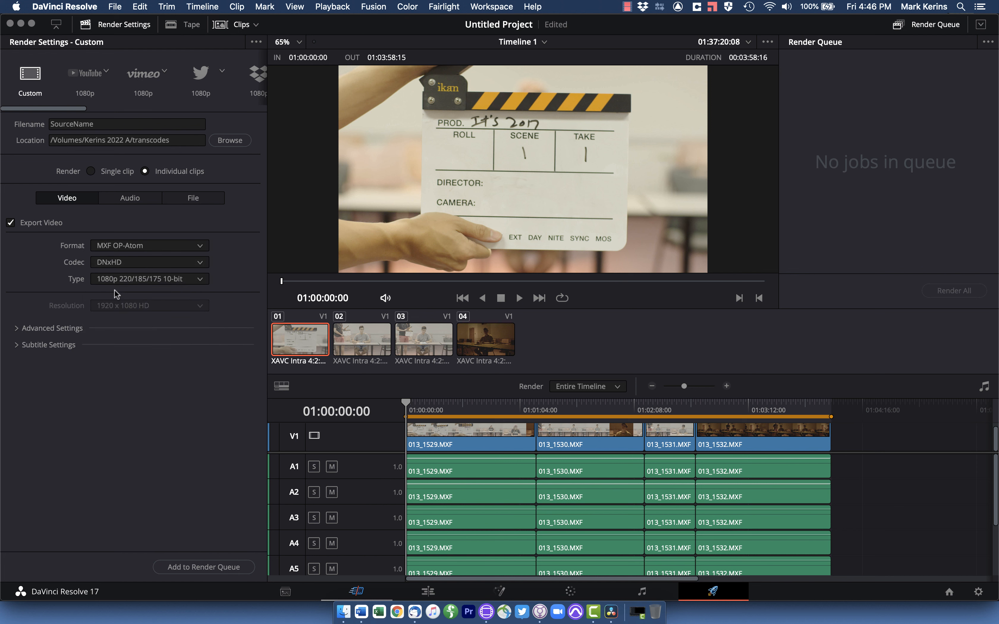
pyautogui.click(117, 280)
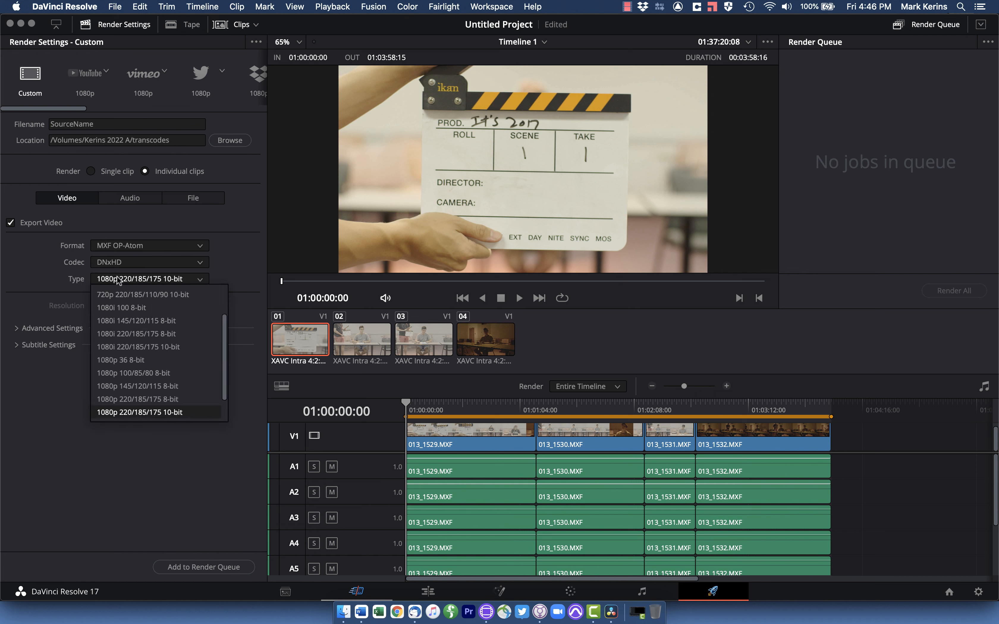
pyautogui.click(109, 361)
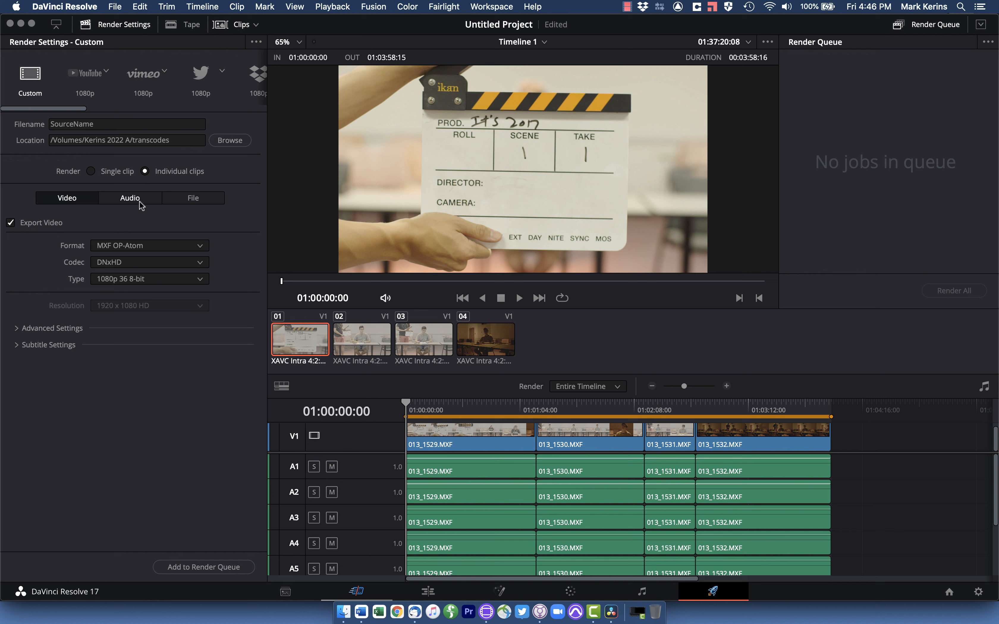
# Review the filename settings, add the four timeline clips to the render queue and render the job.
pyautogui.click(190, 199)
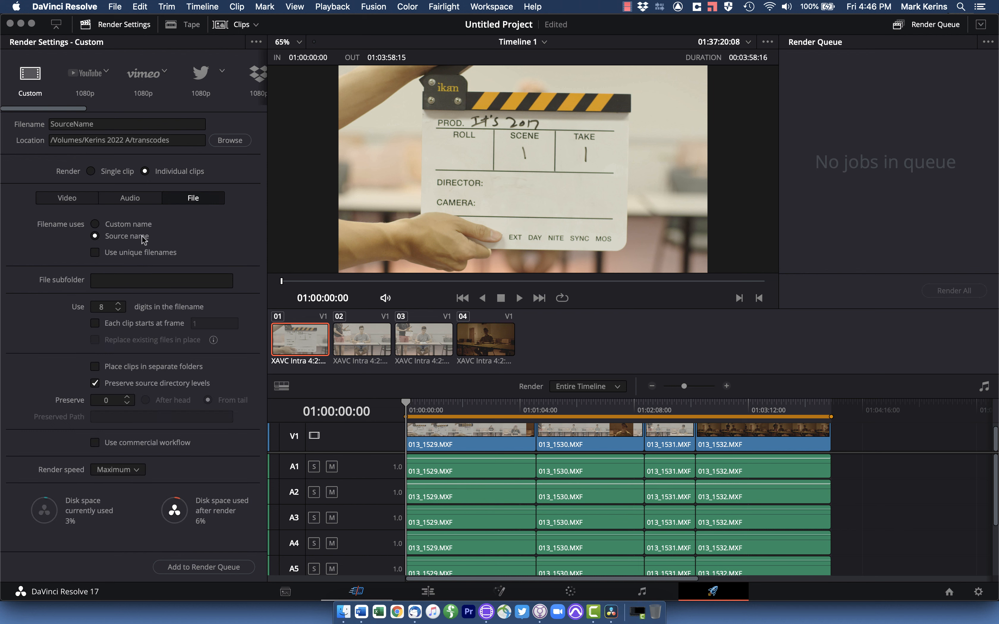
pyautogui.click(194, 568)
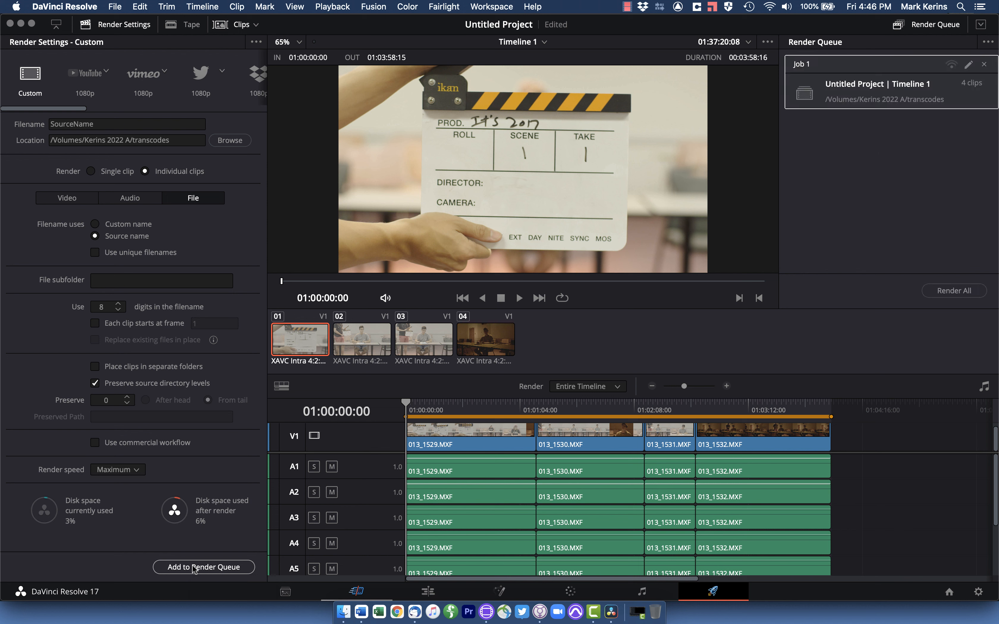
pyautogui.click(963, 292)
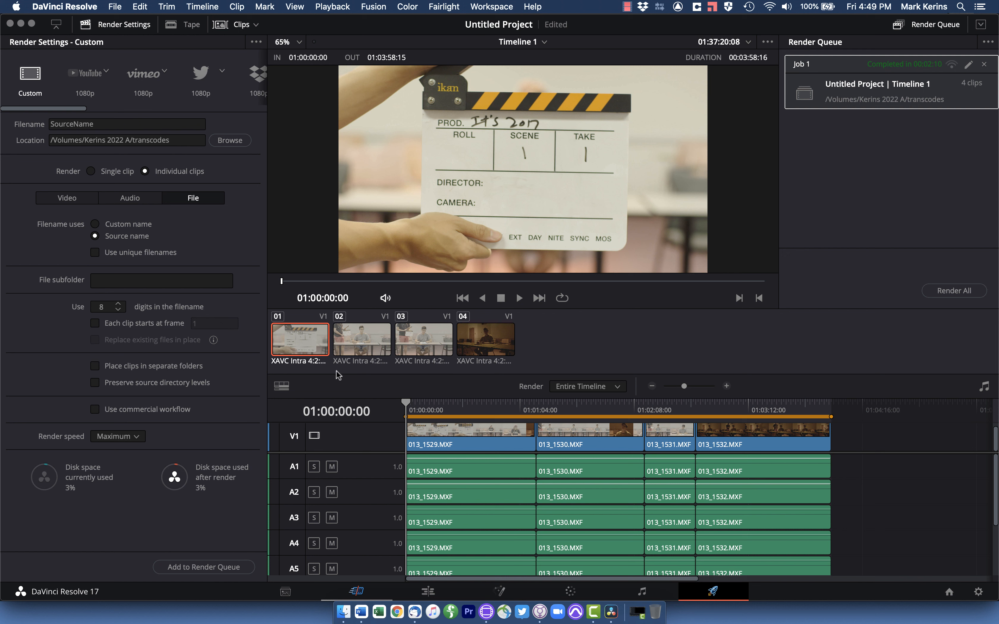
# Switch by way of Avid Media Composer to Finder and examine the rendered MXF files in the external drive's transcodes folder.
pyautogui.press('super+Tab')
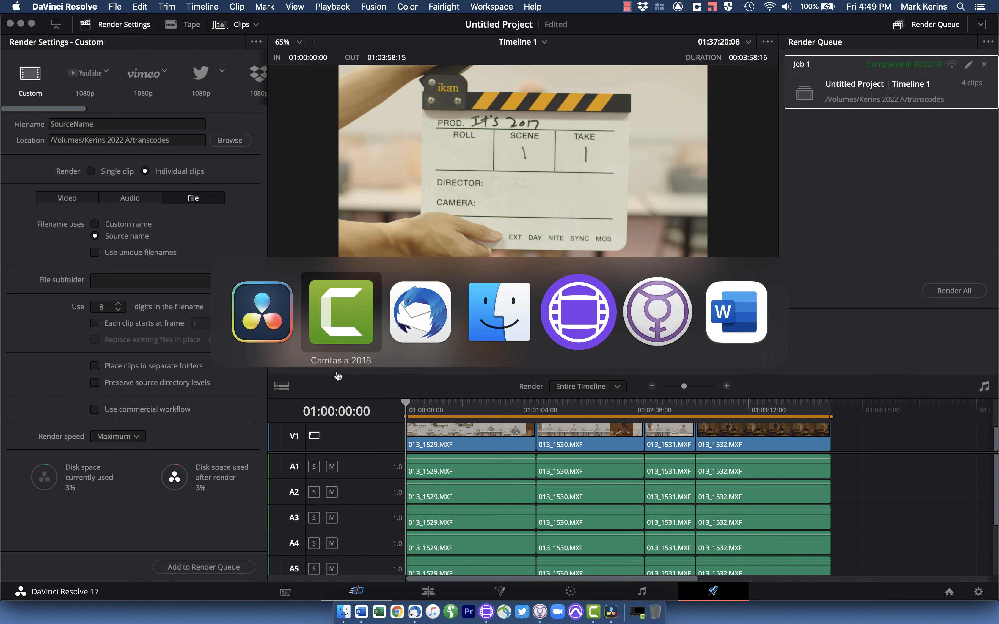
pyautogui.press('super+Tab')
pyautogui.press('super+Tab')
pyautogui.press('super+Tab')
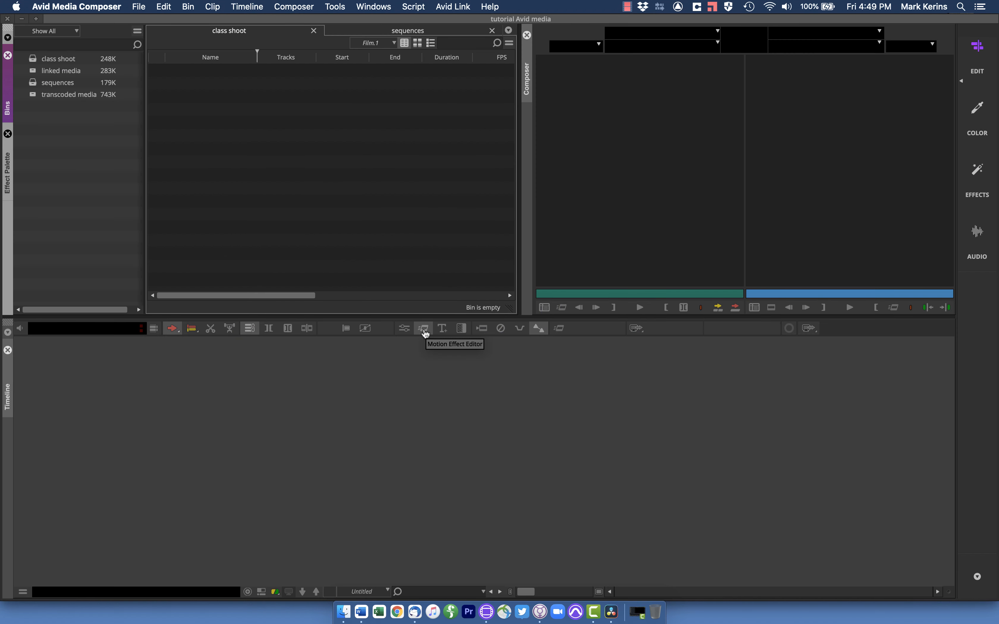
pyautogui.press('super+Tab')
pyautogui.press('super+Tab')
pyautogui.press('super+Tab')
pyautogui.press('super+Tab')
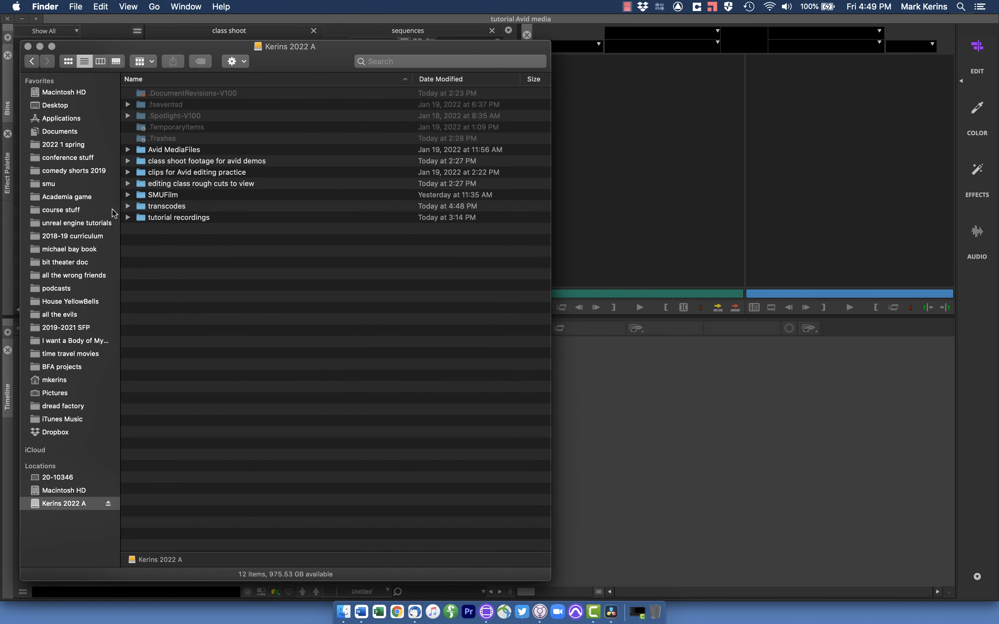
pyautogui.click(128, 206)
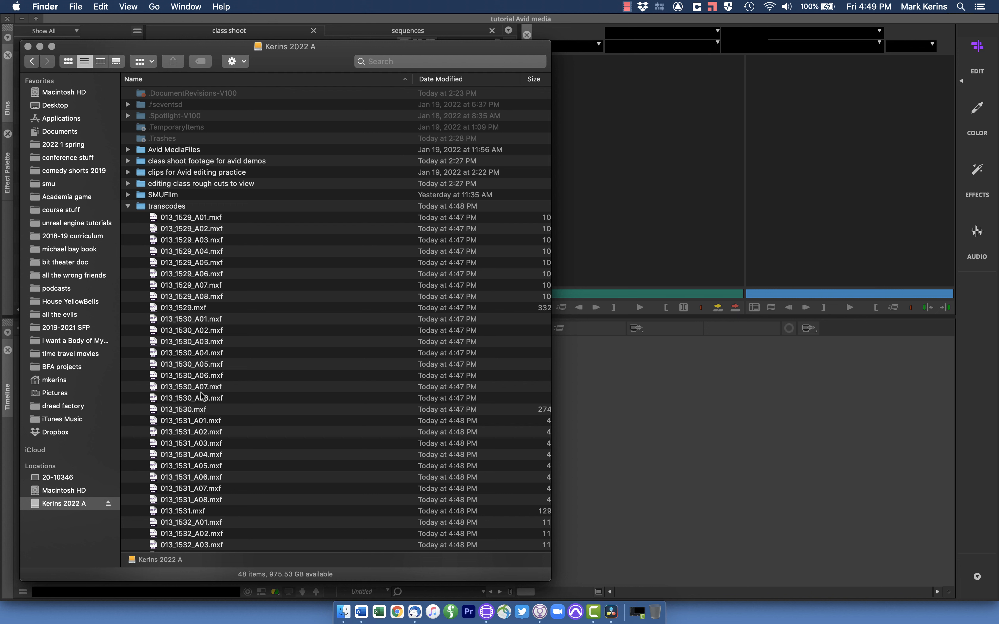
pyautogui.click(175, 308)
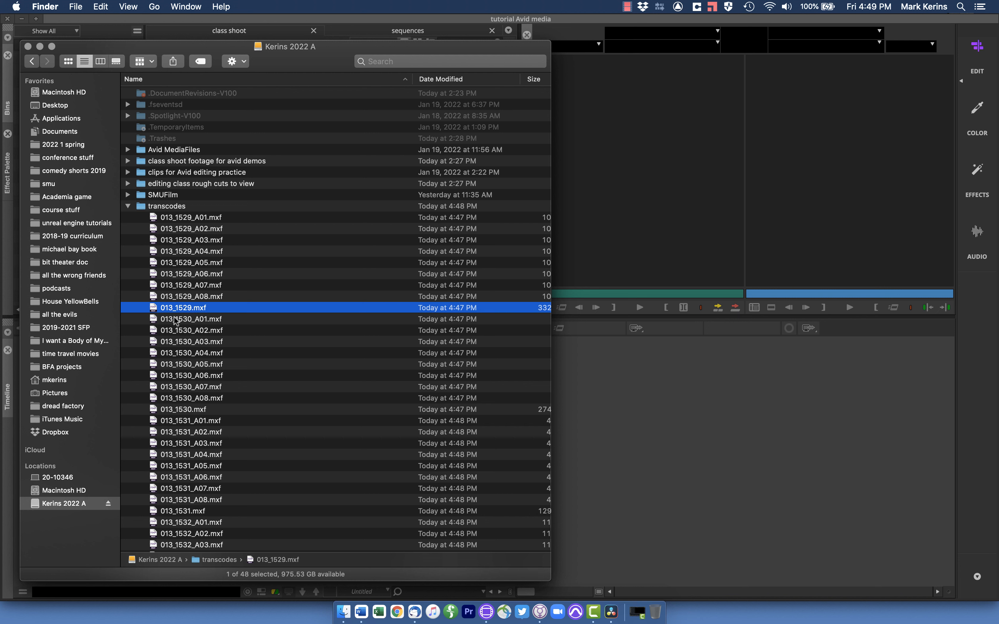
pyautogui.click(175, 320)
pyautogui.click(176, 330)
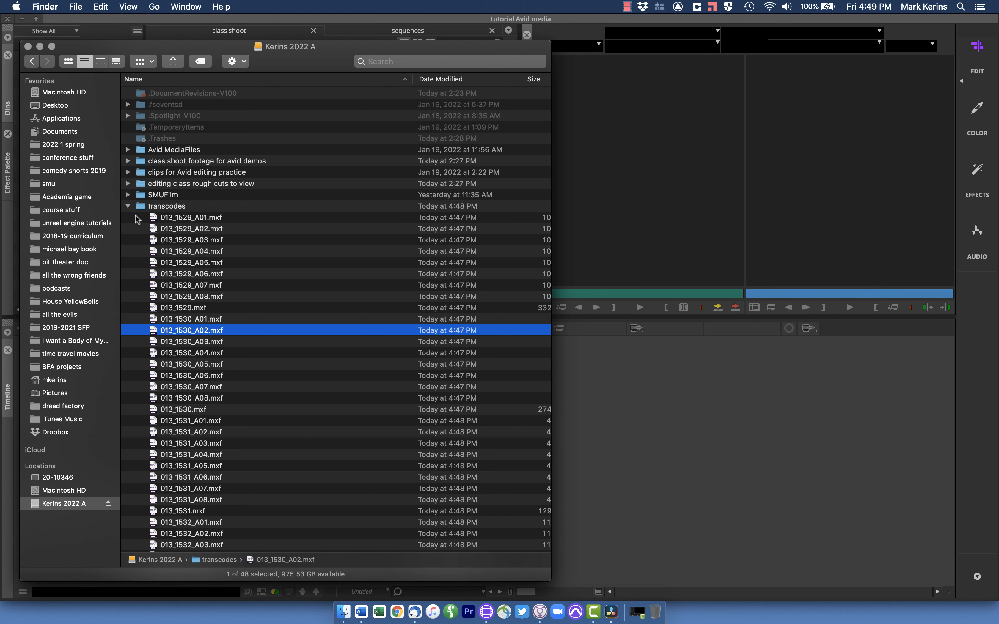
pyautogui.click(128, 206)
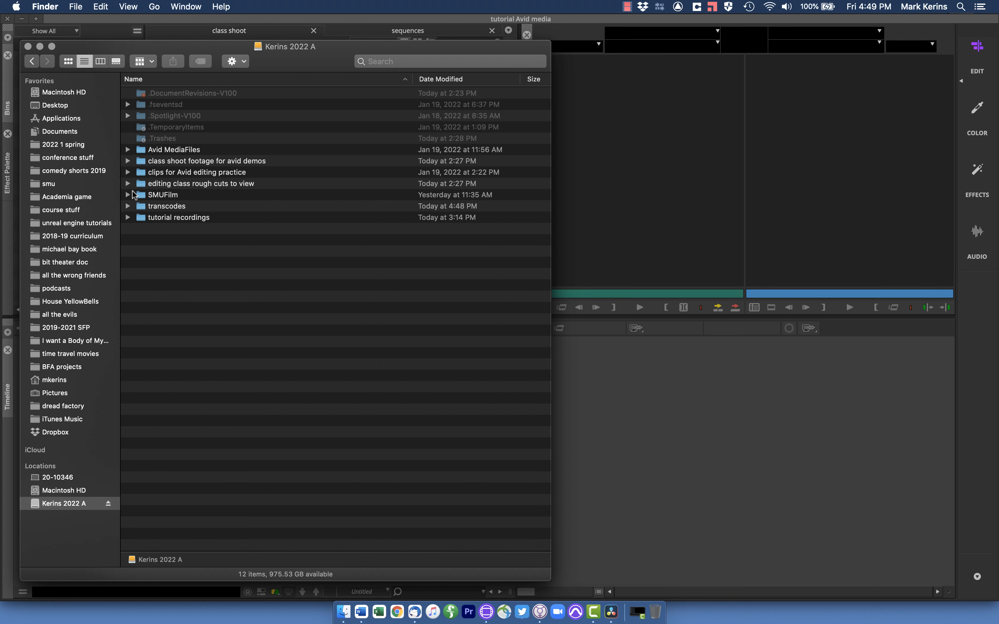
# Move the transcodes folder into the MXF folder inside Avid MediaFiles, glancing at Avid Media Composer before returning to Finder.
pyautogui.click(128, 151)
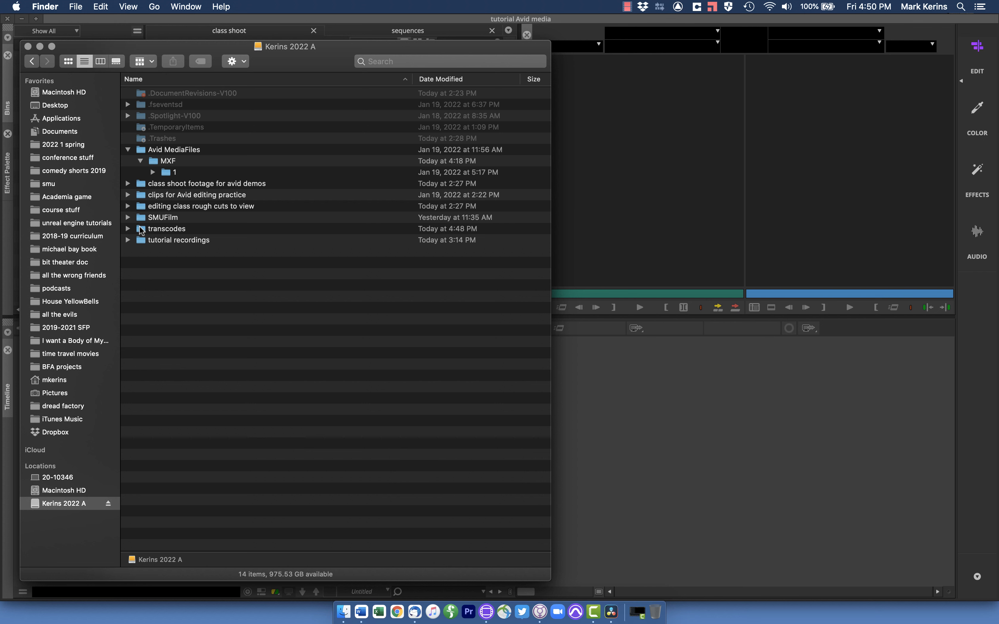
pyautogui.moveTo(141, 230); pyautogui.dragTo(161, 161)
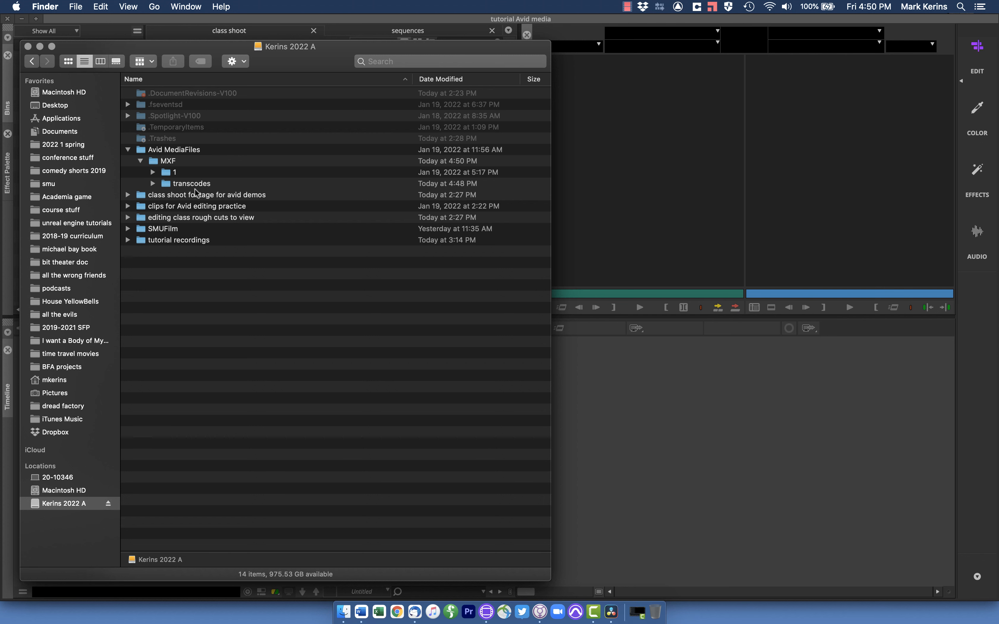
pyautogui.press('super+Tab')
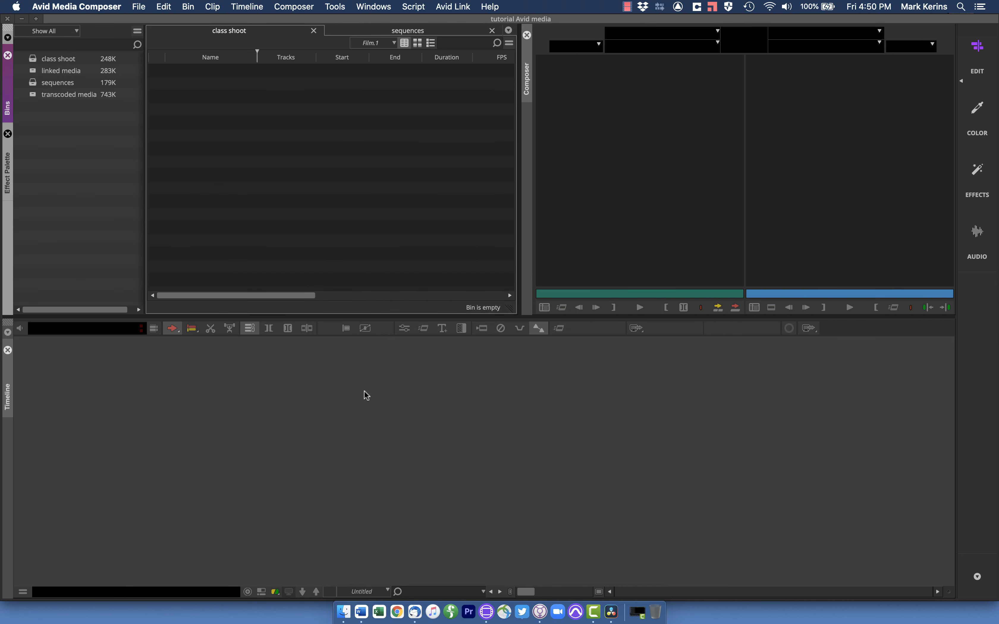
pyautogui.press('super+Tab')
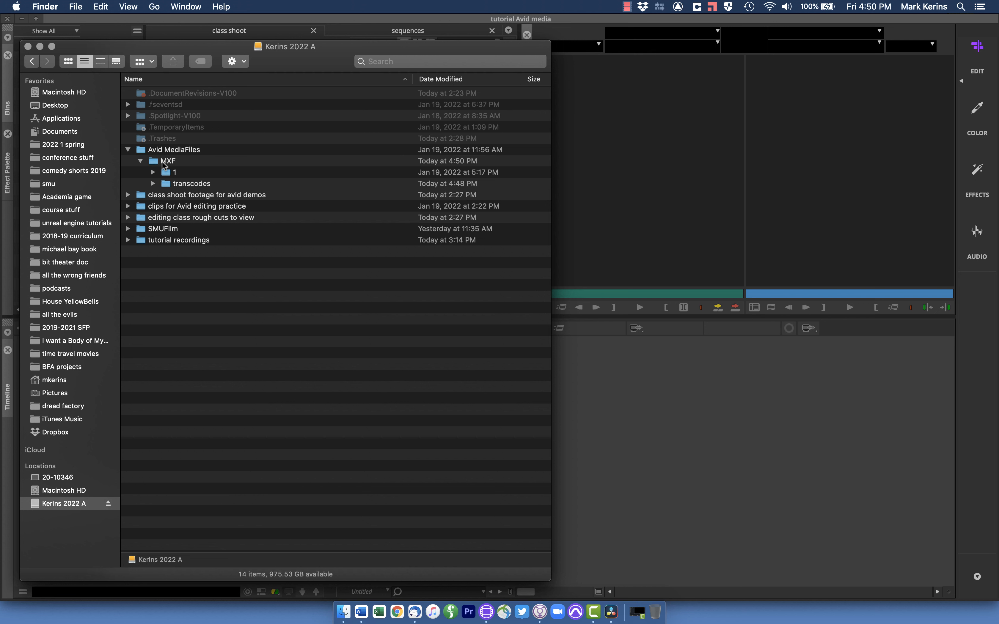
# Rename the transcodes folder inside the MXF folder as 1000.
pyautogui.click(182, 186)
pyautogui.click(182, 185)
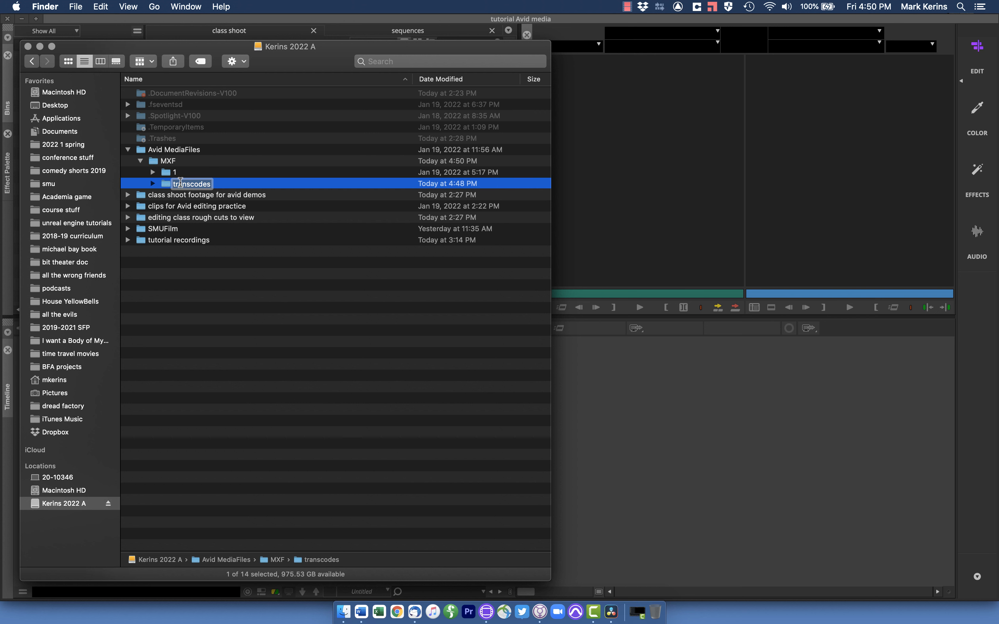
pyautogui.write('1000')
pyautogui.press('Return')
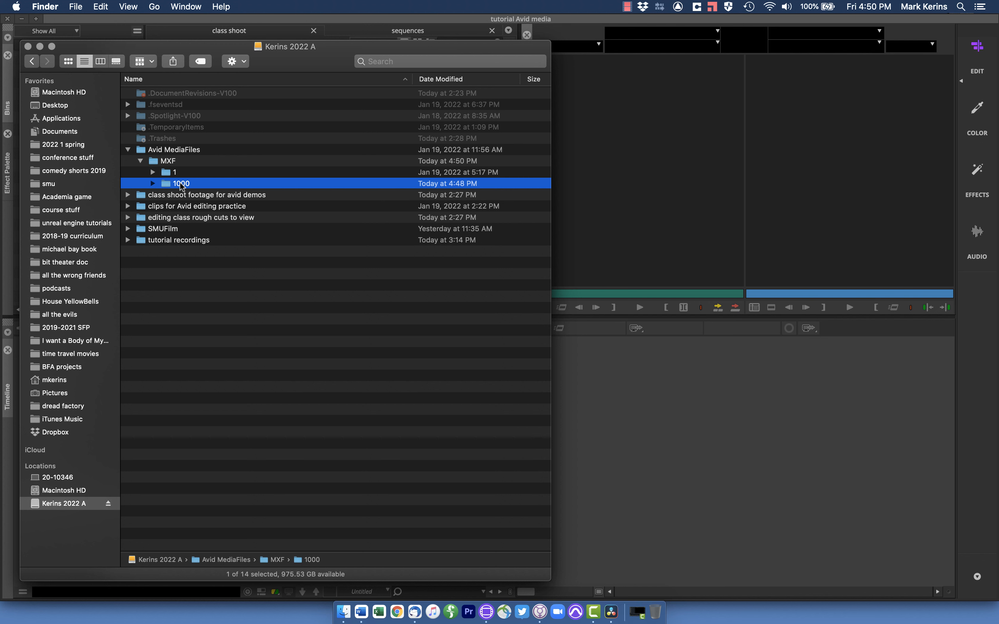
# Switch to Avid Media Composer and import msmMMOB.mdb from the Avid MediaFiles > MXF > 1000 folder into the class shoot bin.
pyautogui.press('super+Tab')
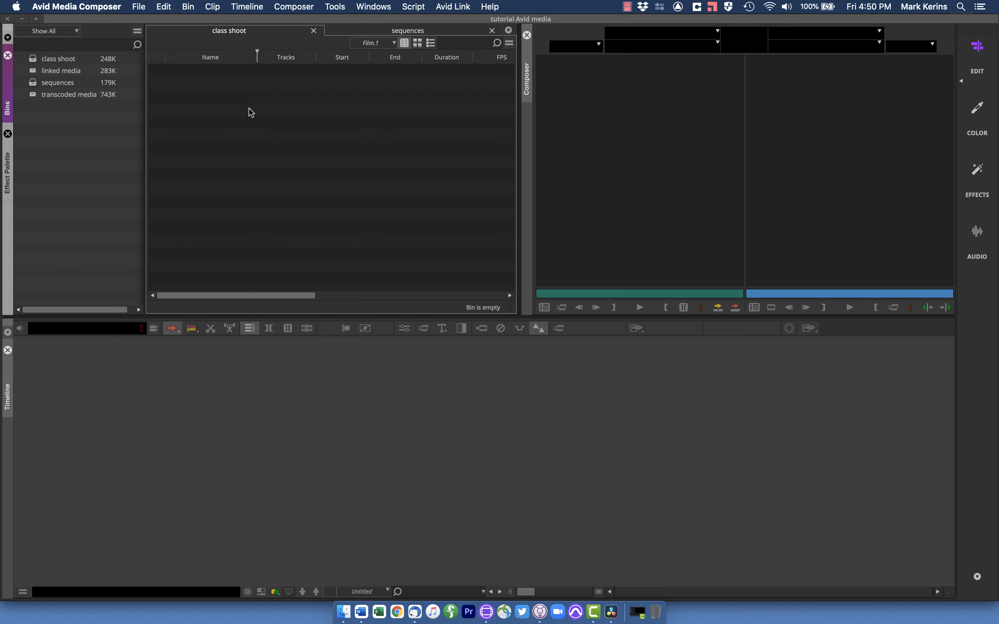
pyautogui.rightClick(237, 90)
pyautogui.moveTo(256, 112)
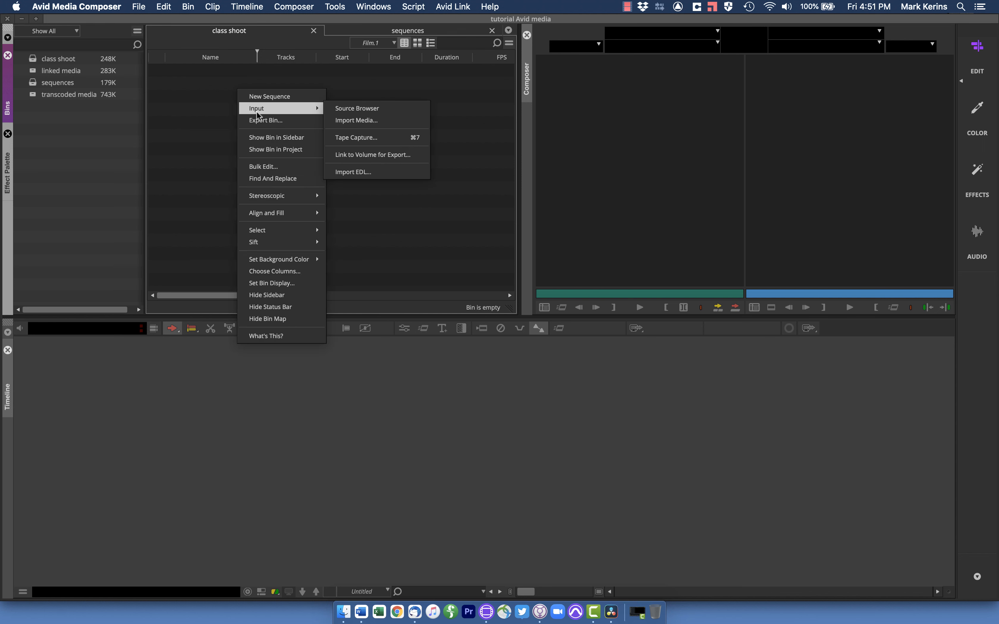
pyautogui.click(378, 120)
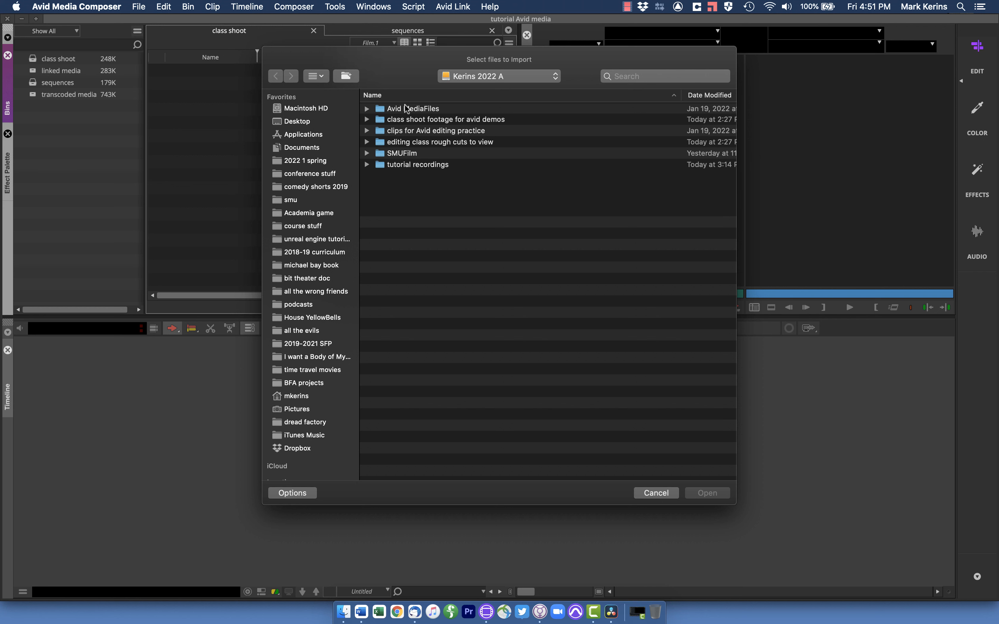
pyautogui.doubleClick(407, 109)
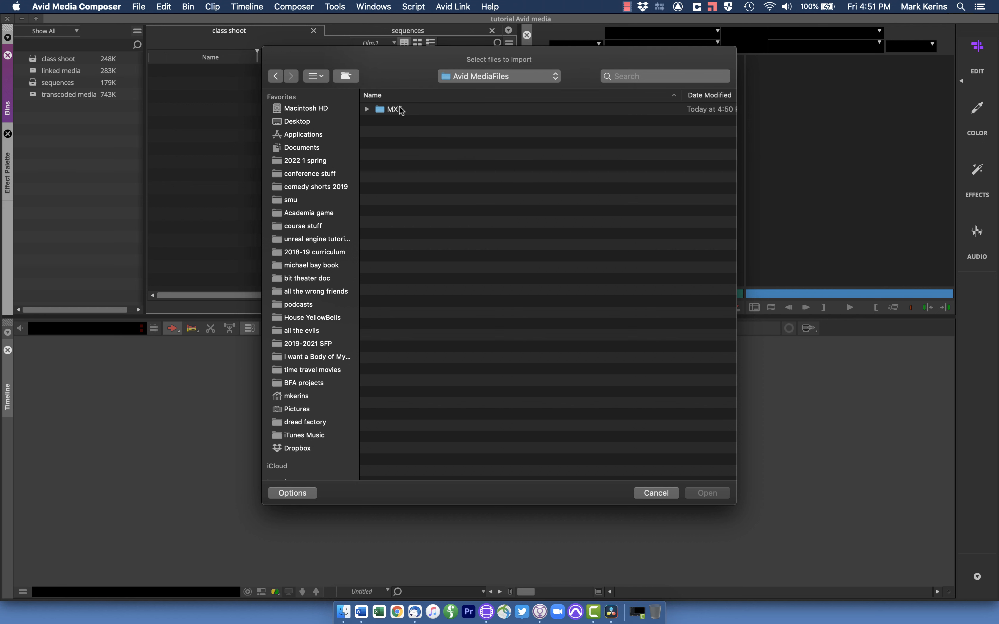
pyautogui.doubleClick(403, 110)
pyautogui.click(393, 123)
pyautogui.doubleClick(393, 122)
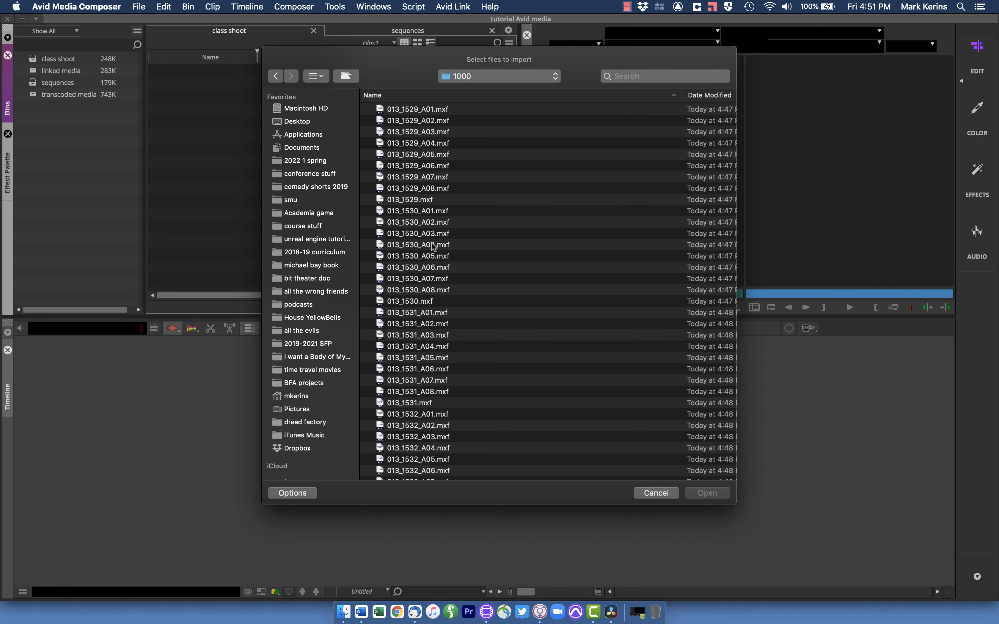
pyautogui.scroll(-10, 431, 247)
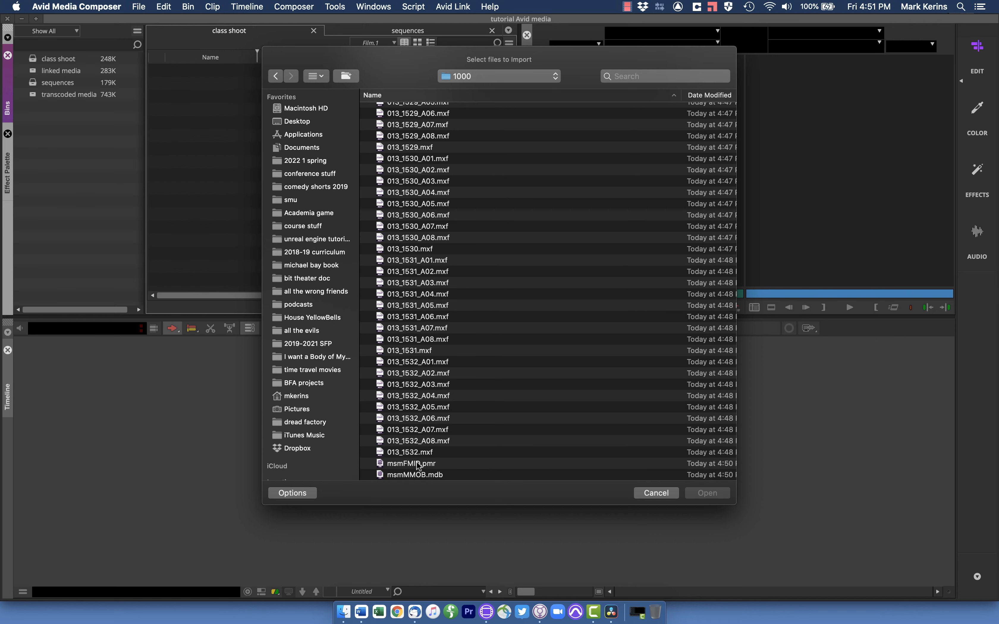
pyautogui.click(405, 475)
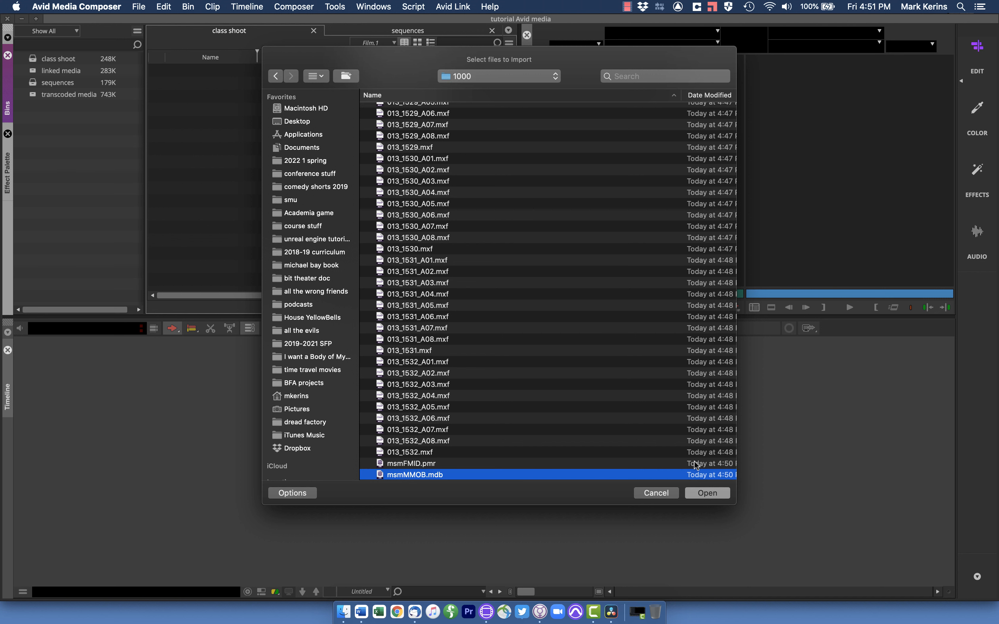
pyautogui.click(704, 494)
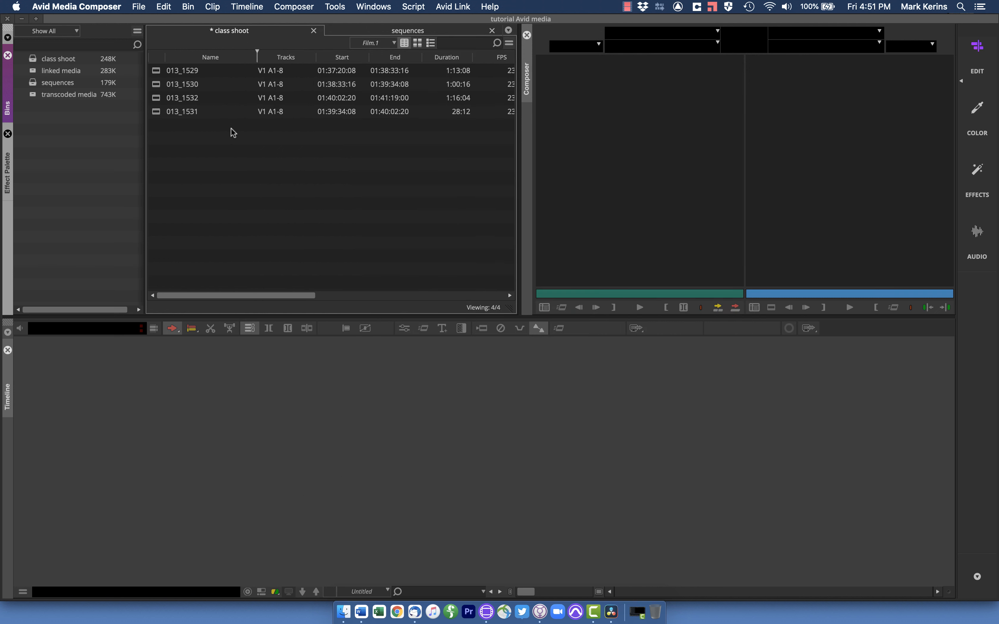
# Assemble a rough sequence in the timeline from portions of clips 013_1532, 013_1531, 013_1532 again and 013_1530, in that order.
pyautogui.click(169, 70)
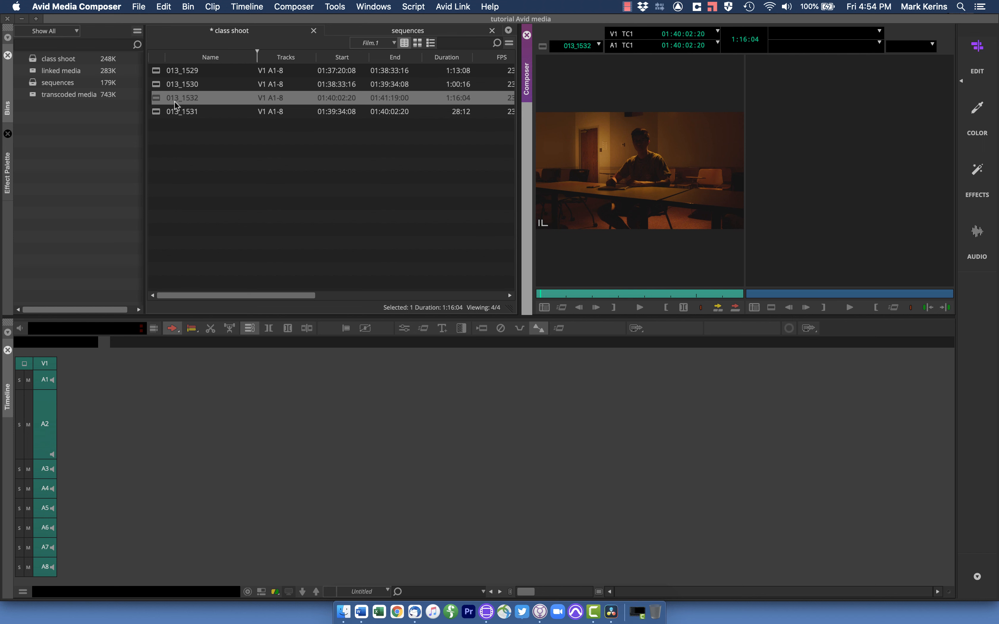
pyautogui.moveTo(156, 99); pyautogui.dragTo(123, 470)
pyautogui.moveTo(161, 128); pyautogui.dragTo(281, 454)
pyautogui.moveTo(156, 100); pyautogui.dragTo(638, 454)
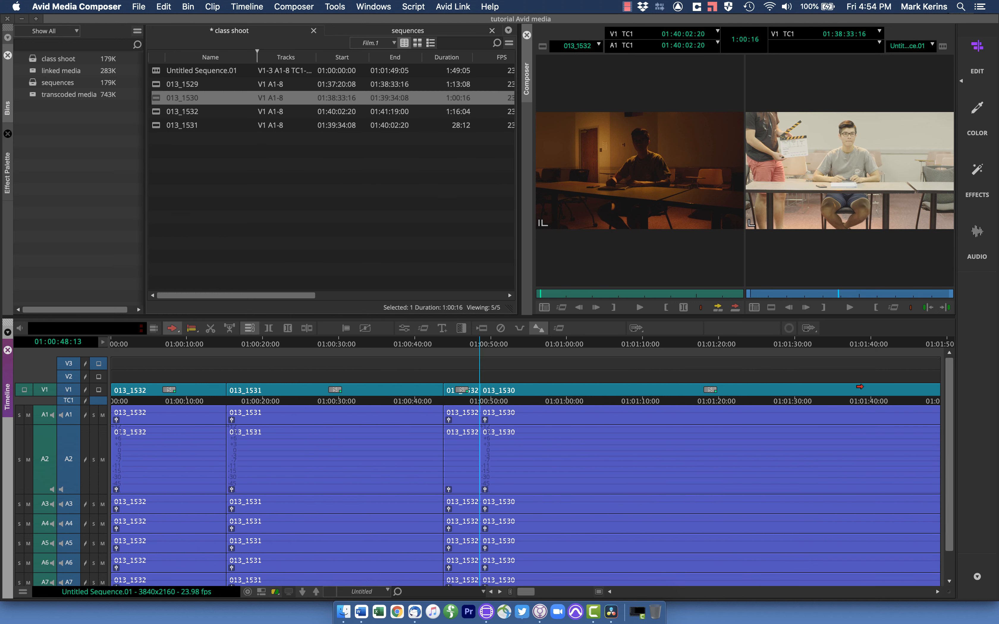
# Trim the end of the last clip in the sequence by removing everything after 01:01:24:04.
pyautogui.click(750, 345)
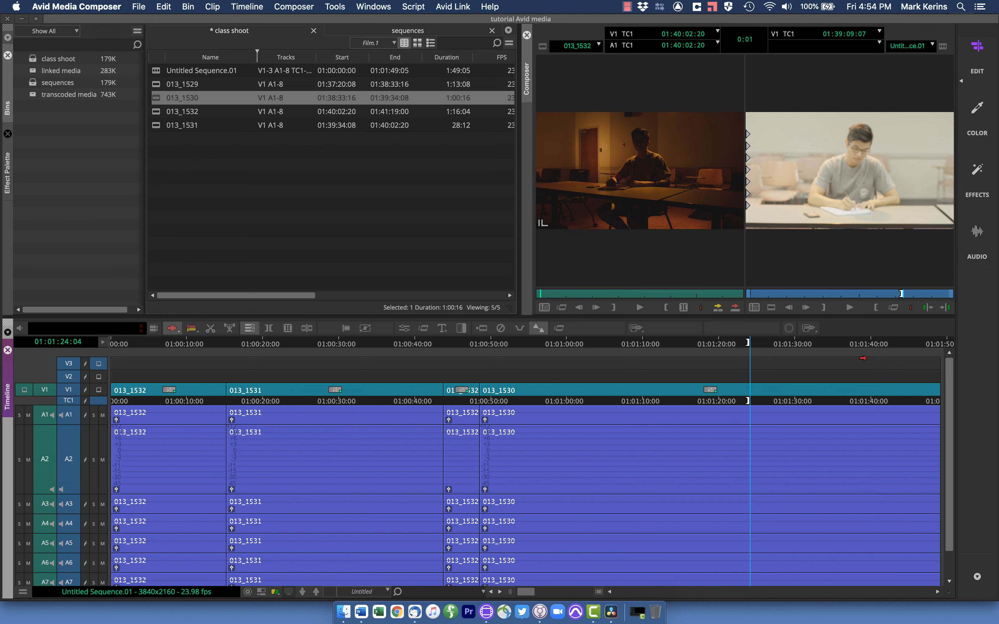
pyautogui.press('End')
pyautogui.press('o')
pyautogui.press('x')
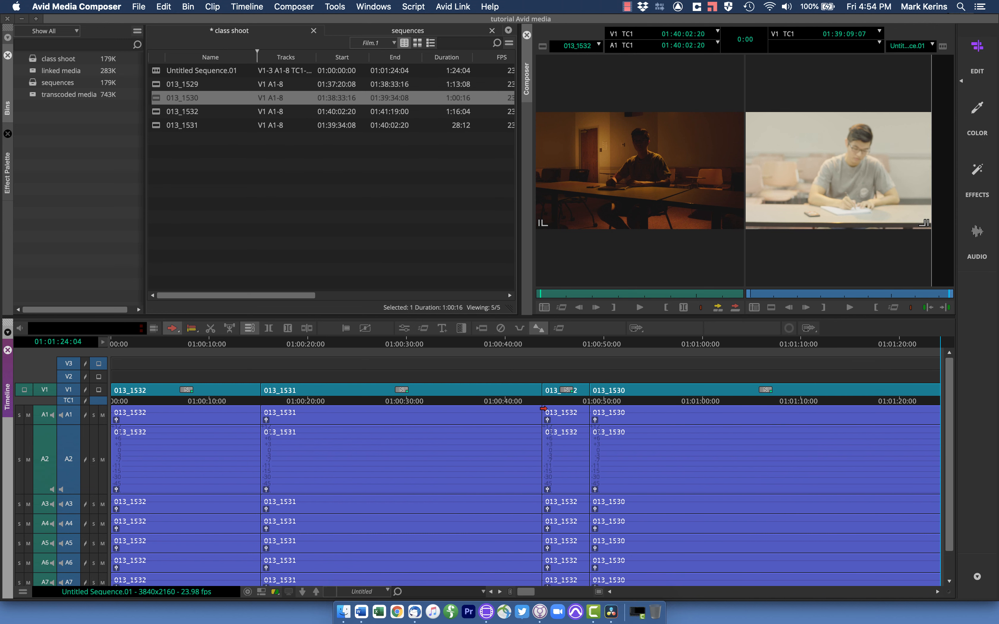
# Mark the whole sequence with an in point at its start and an out point at its end.
pyautogui.click(482, 402)
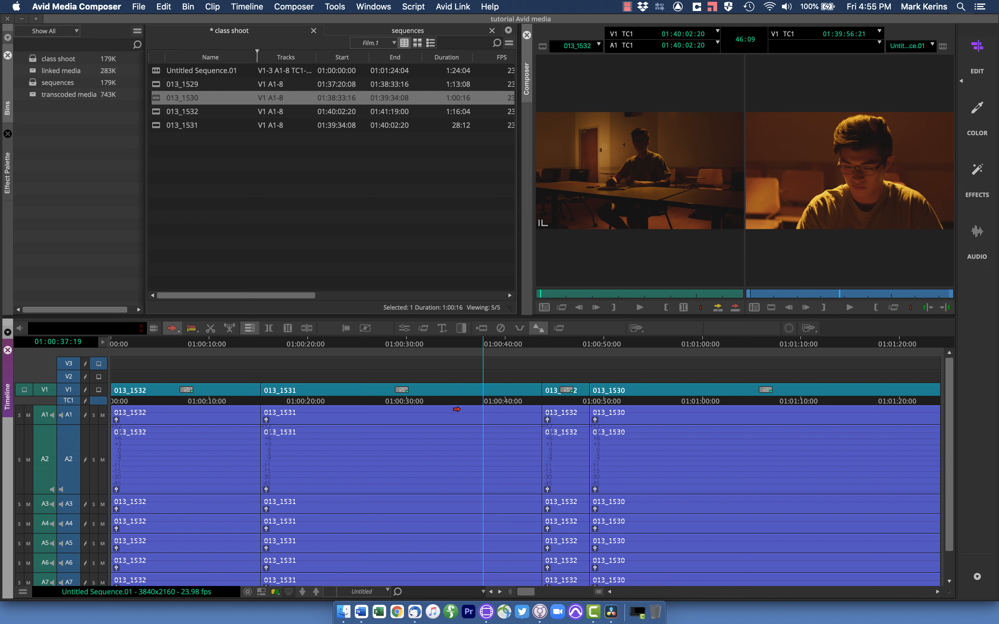
pyautogui.press('Home')
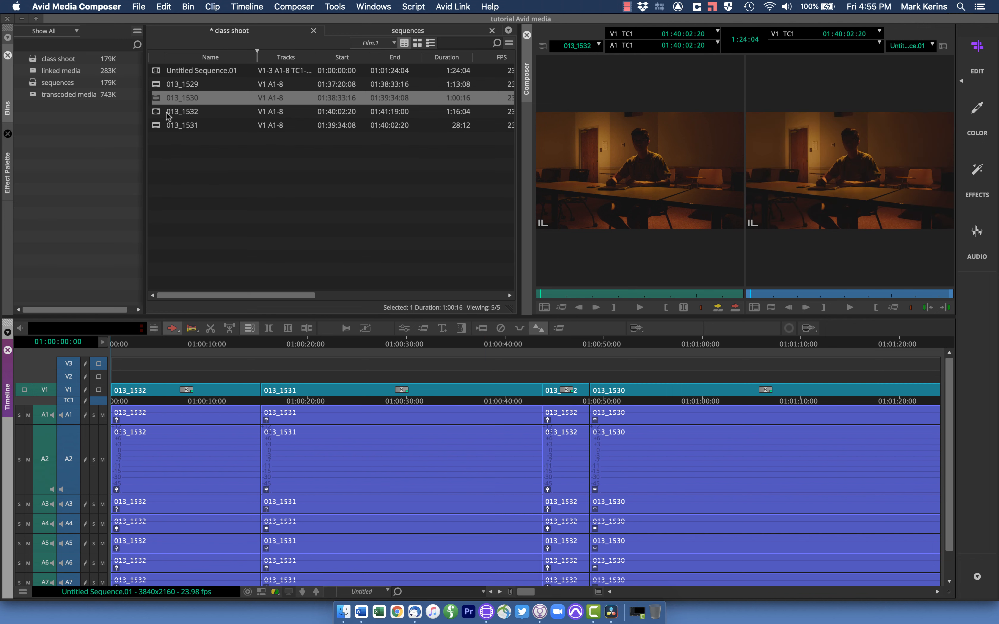
pyautogui.press('i')
pyautogui.press('End')
pyautogui.press('o')
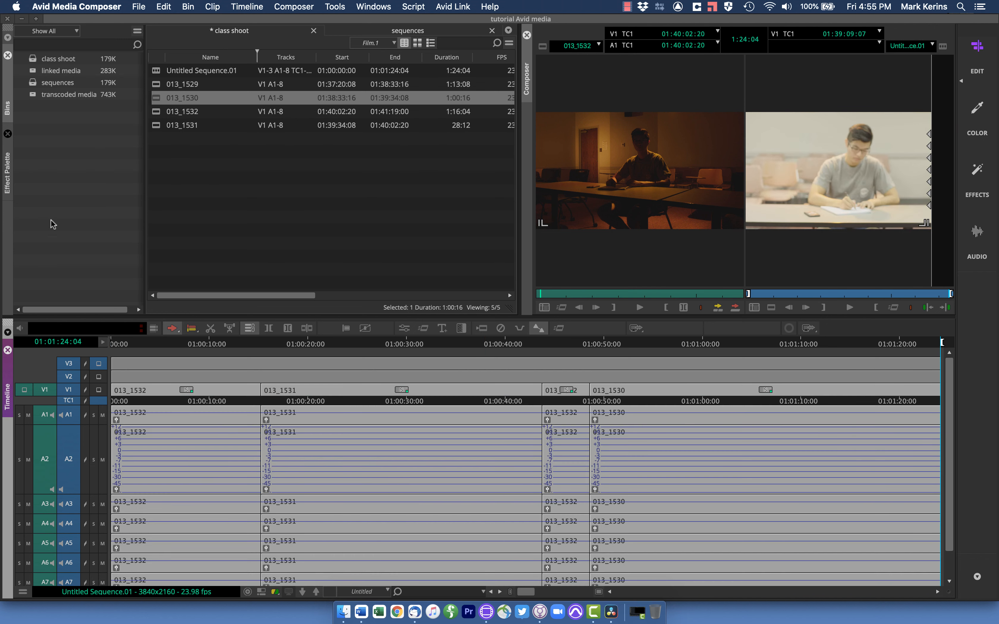
# Start a file export of the sequence to the external drive's top level and review the AAF video only settings, linking to media.
pyautogui.click(145, 4)
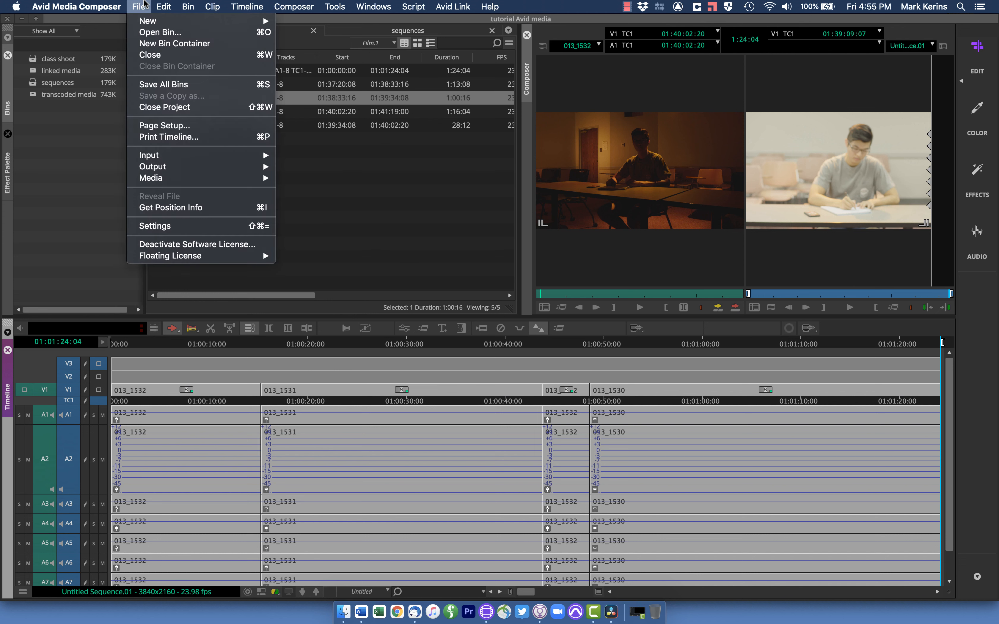
pyautogui.moveTo(219, 167)
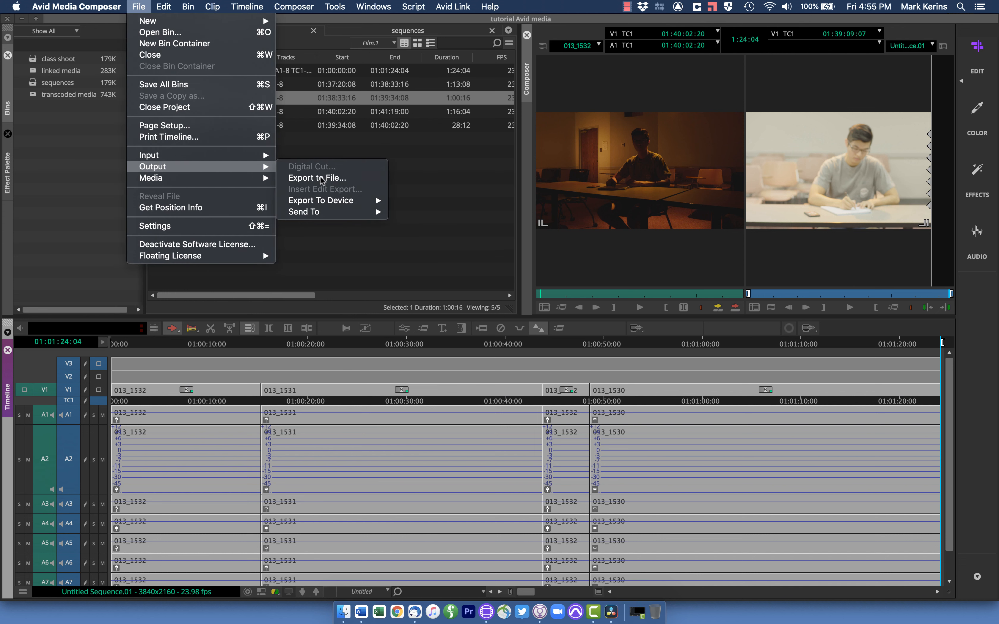
pyautogui.click(316, 178)
pyautogui.click(501, 117)
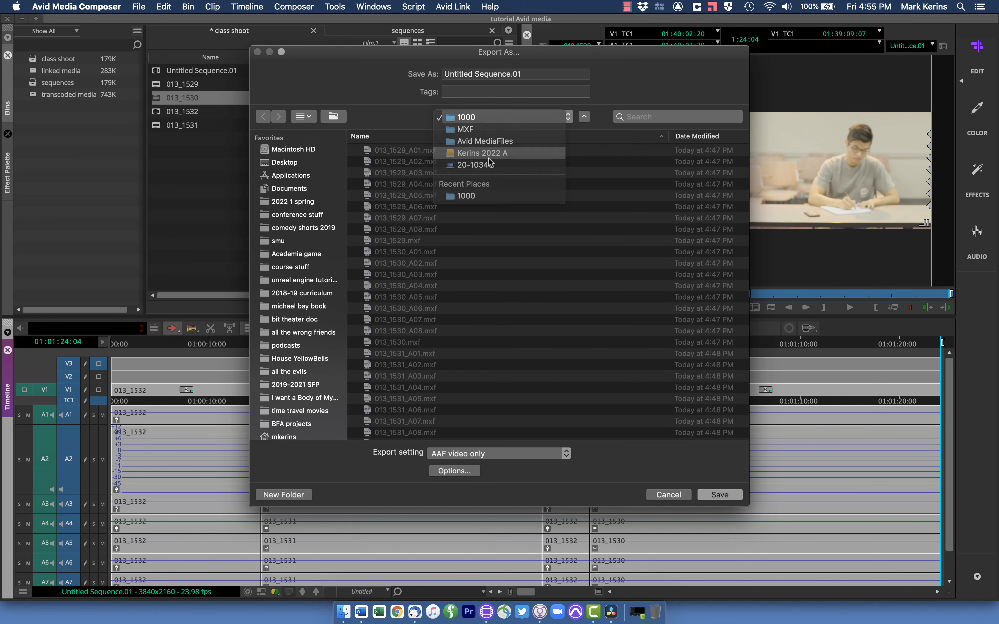
pyautogui.click(482, 153)
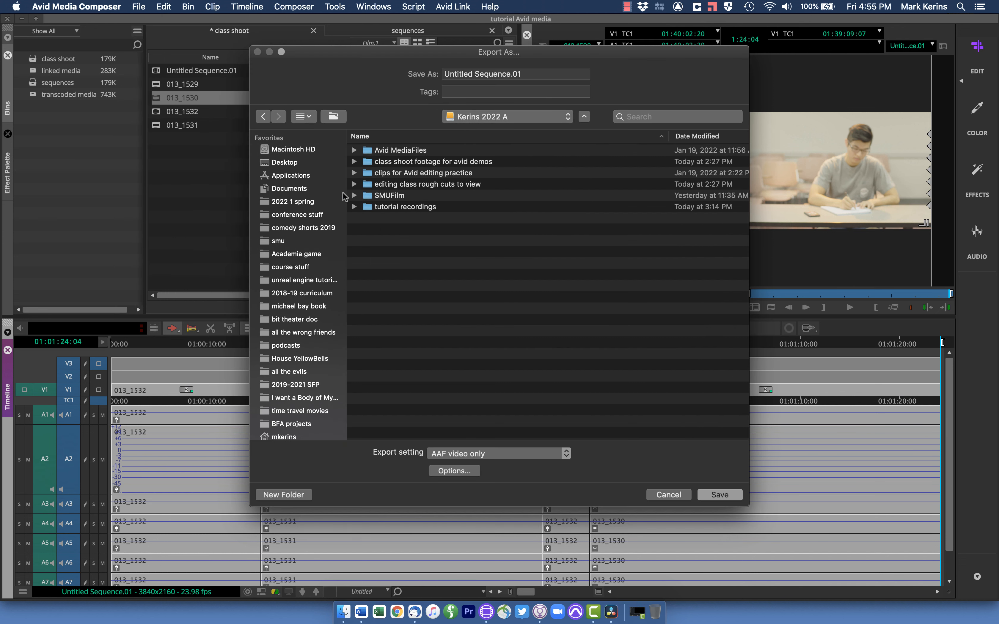
pyautogui.click(454, 471)
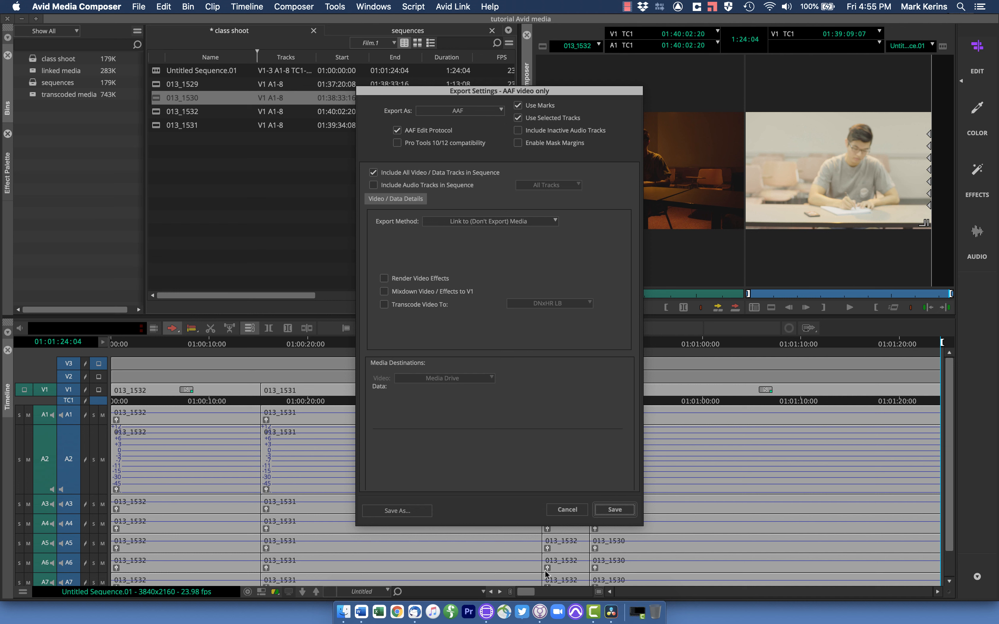
pyautogui.click(621, 511)
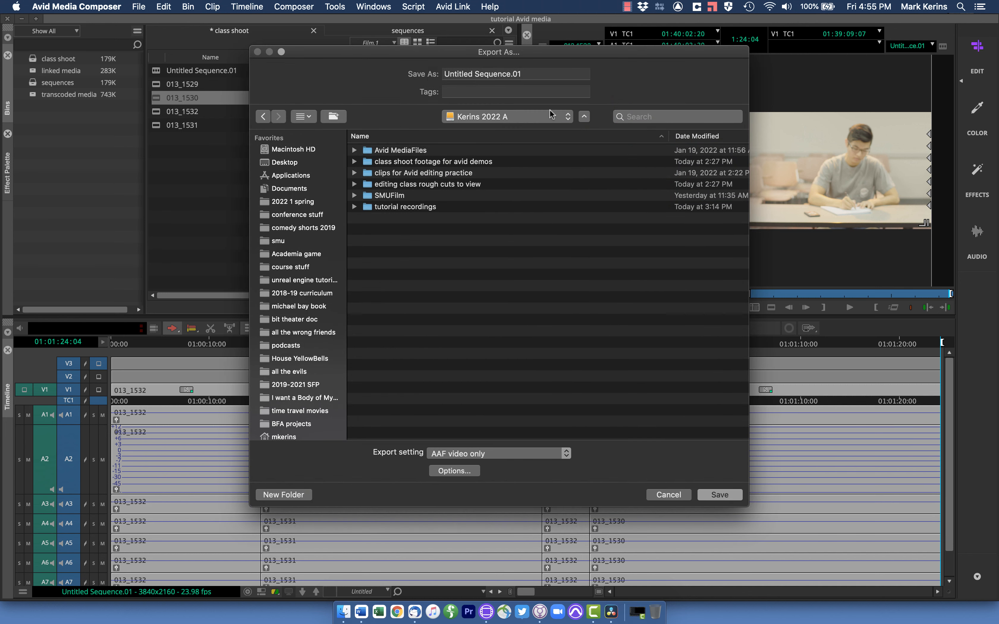
# Name the AAF export "from avid to resolve" and save it.
pyautogui.click(503, 72)
pyautogui.press('super+a')
pyautogui.write('from')
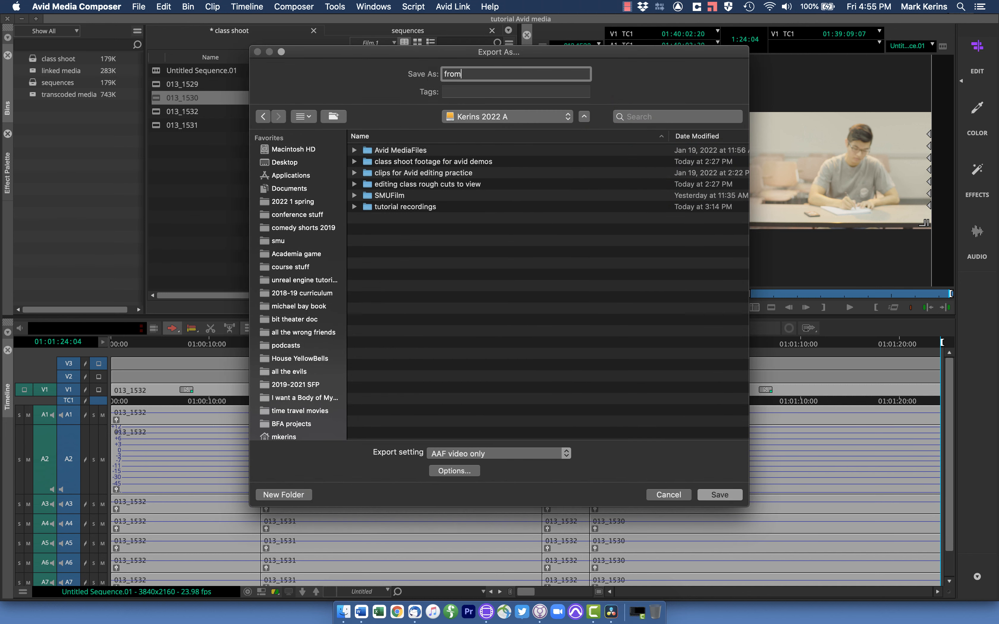
pyautogui.write(' avid to resolve')
pyautogui.press('Return')
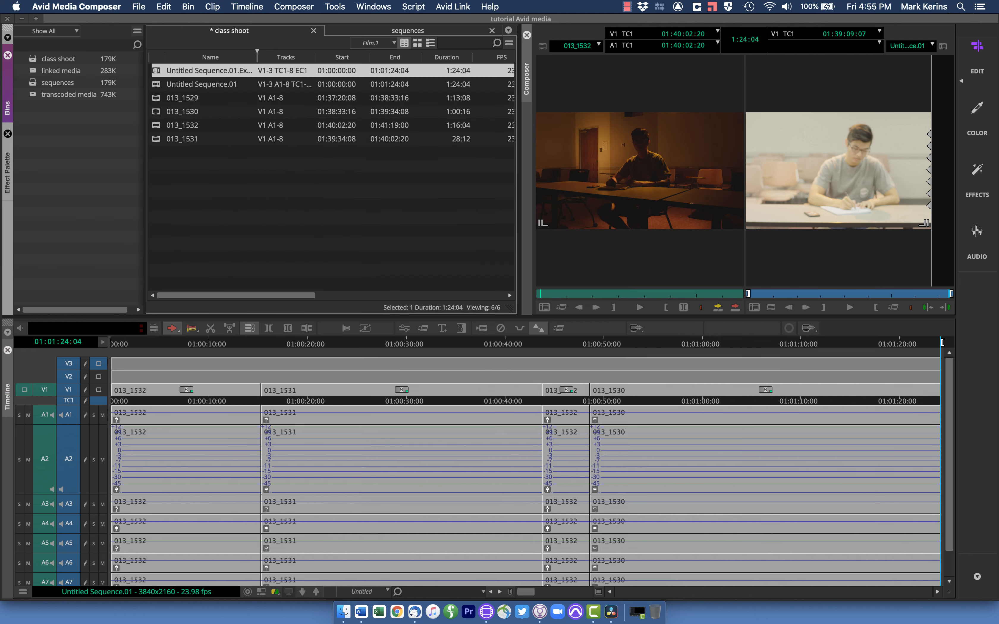
# Switch to DaVinci Resolve, save the current project as test and create a new project named Untitled Project 3.
pyautogui.press('super+Tab')
pyautogui.press('super+Tab')
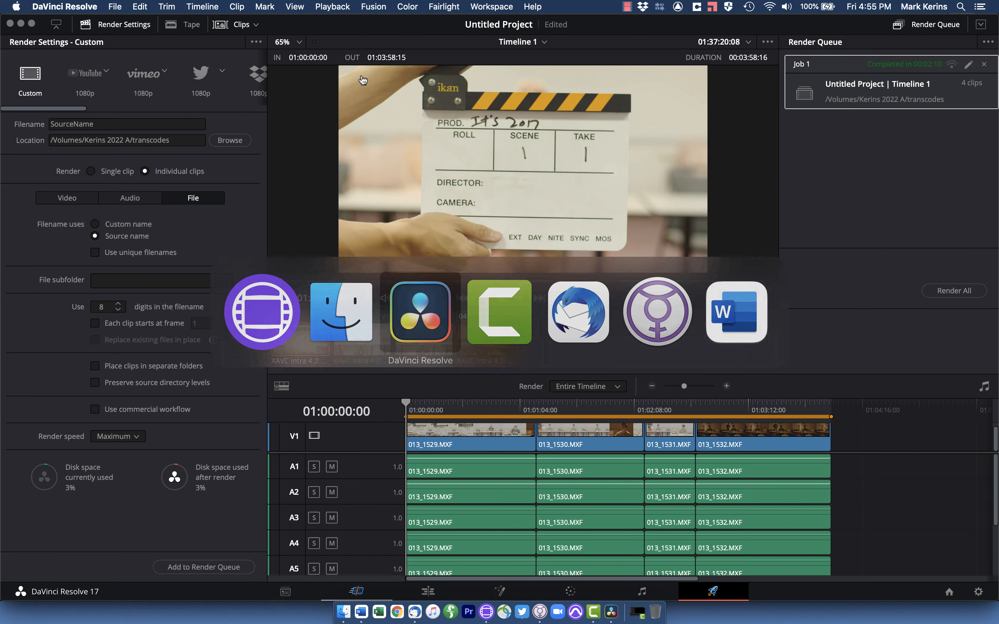
pyautogui.click(115, 8)
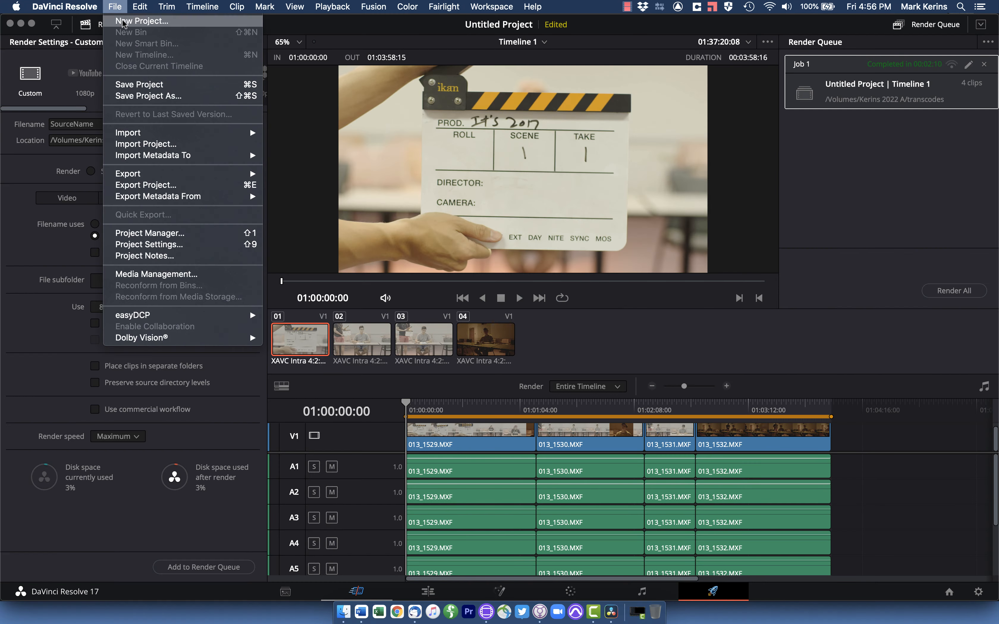
pyautogui.click(124, 21)
pyautogui.press('Return')
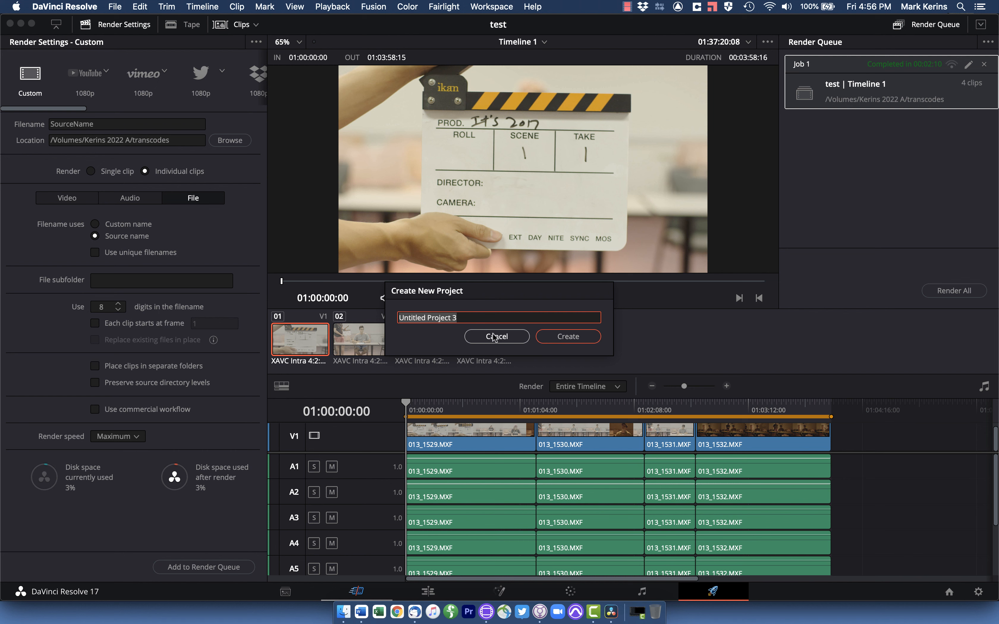
pyautogui.click(567, 336)
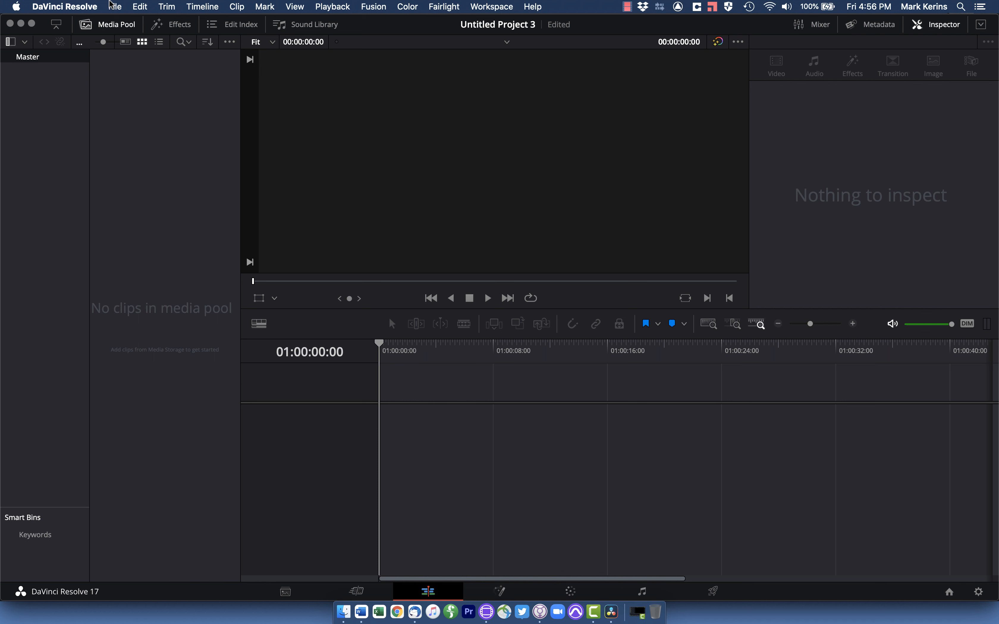
# Import the timeline "from avid to resolve.aaf" with its preset options at 3840 x 2160 and scrub through the clips.
pyautogui.click(113, 5)
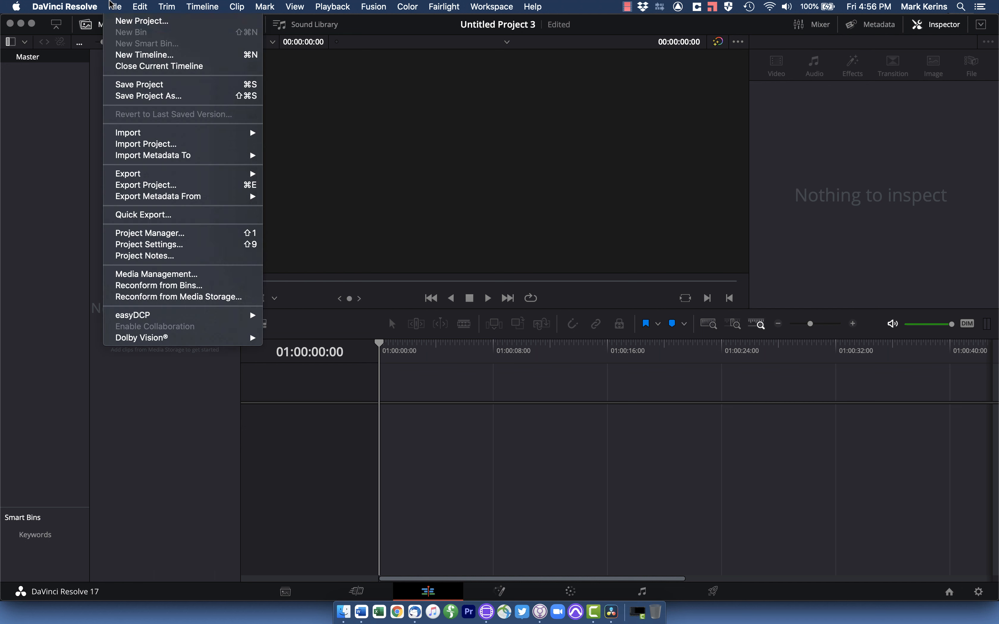
pyautogui.moveTo(165, 133)
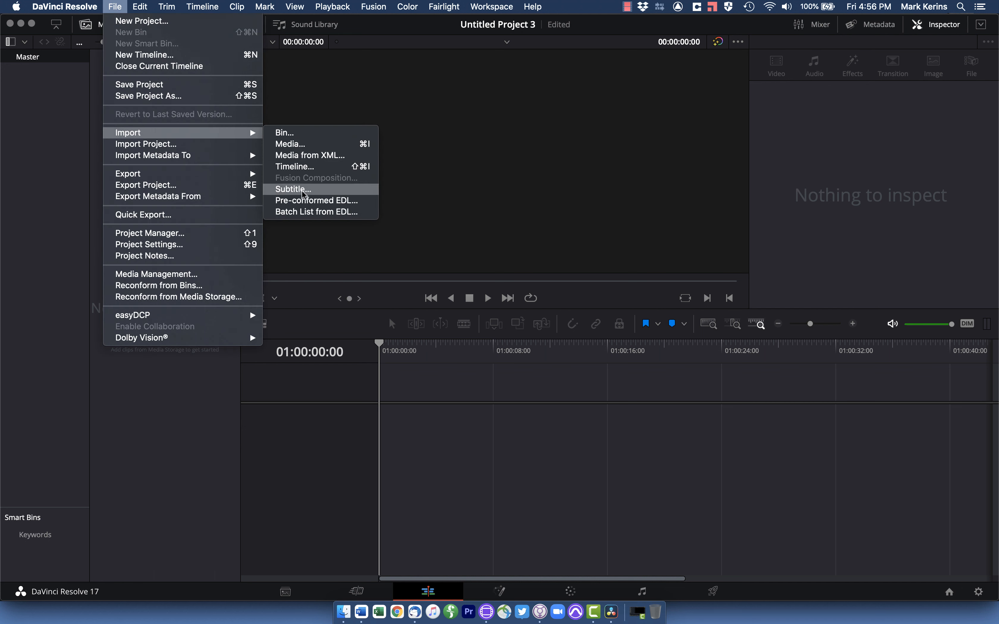
pyautogui.click(301, 169)
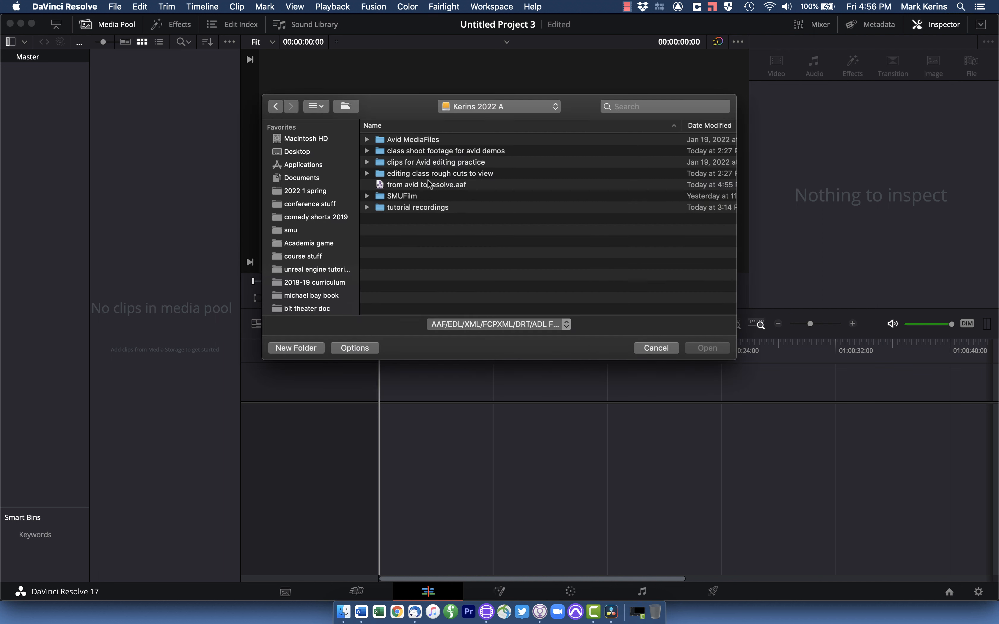
pyautogui.click(413, 184)
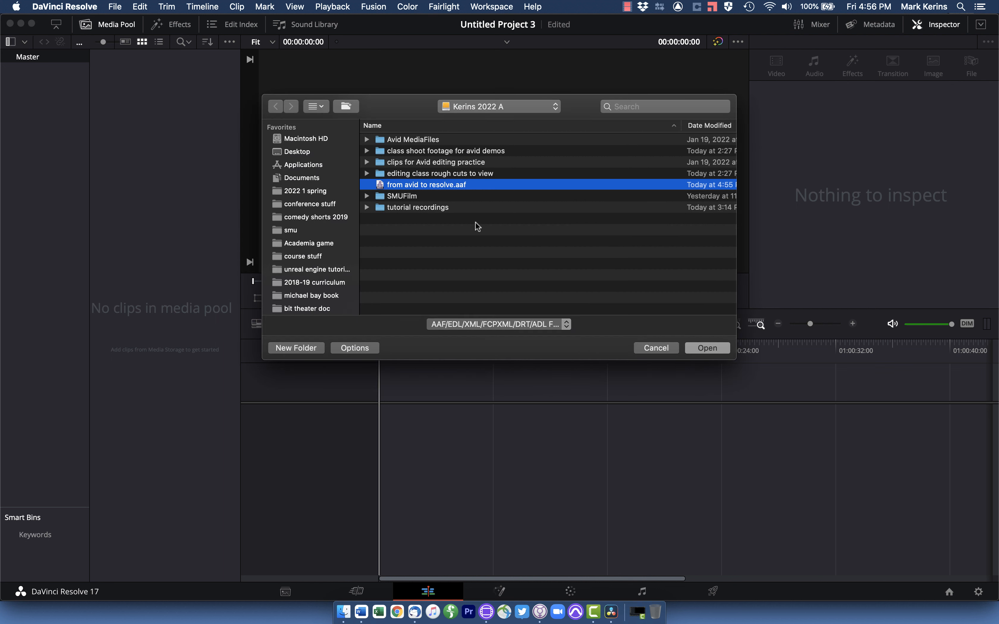
pyautogui.click(702, 348)
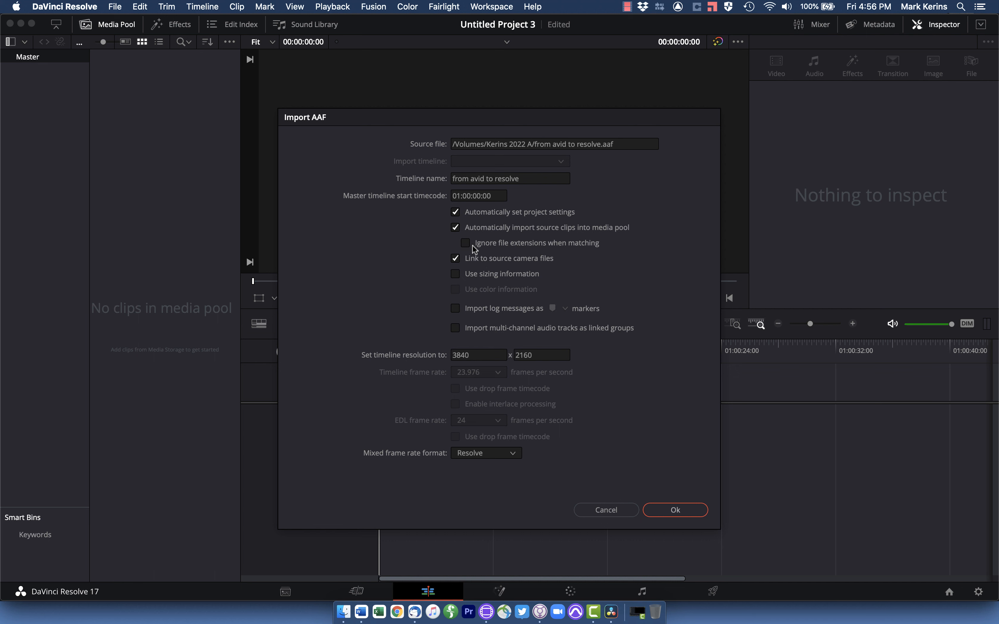
pyautogui.click(671, 511)
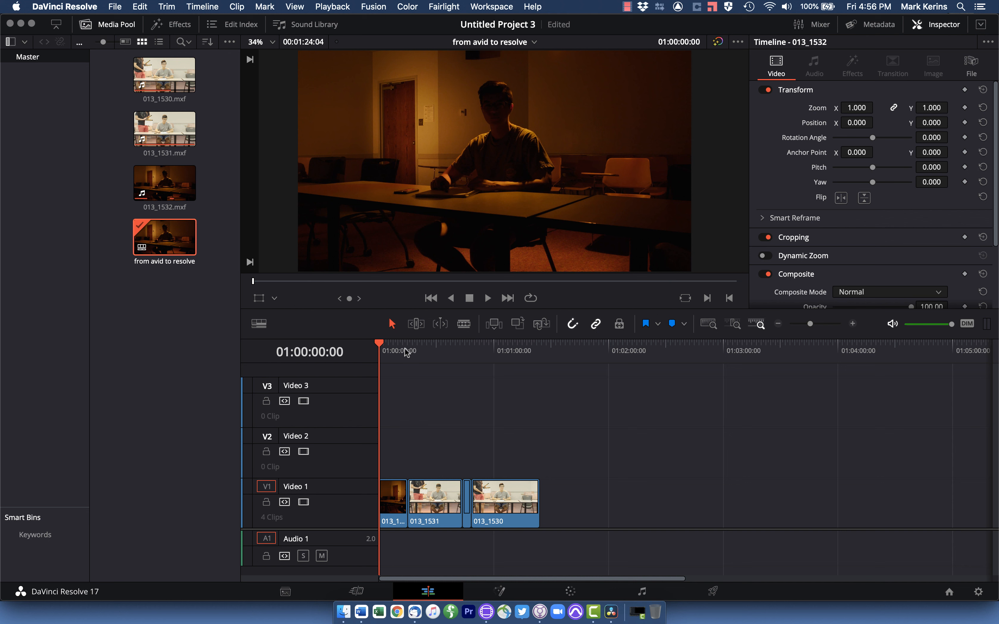
pyautogui.moveTo(405, 348); pyautogui.dragTo(509, 358)
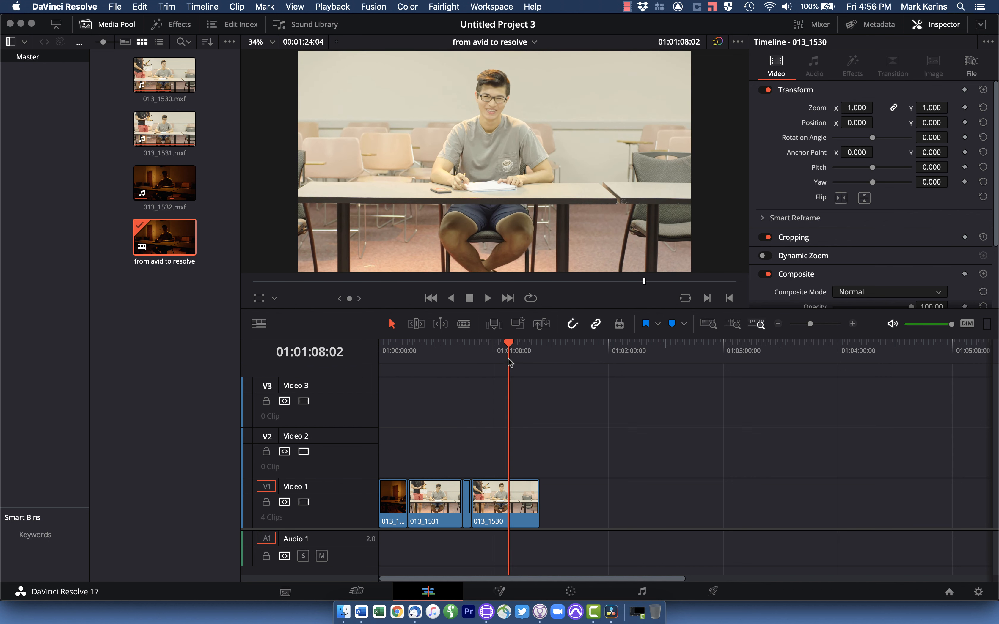
pyautogui.click(394, 353)
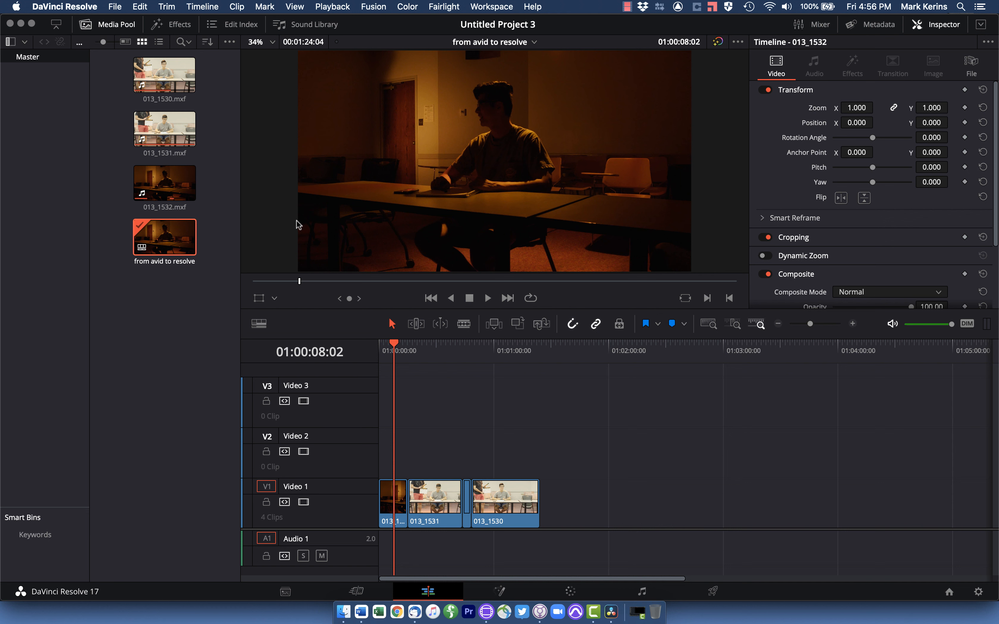
# Reveal the source file of clip 013_1532.mxf in Finder and examine its folder path on the external drive.
pyautogui.click(165, 184)
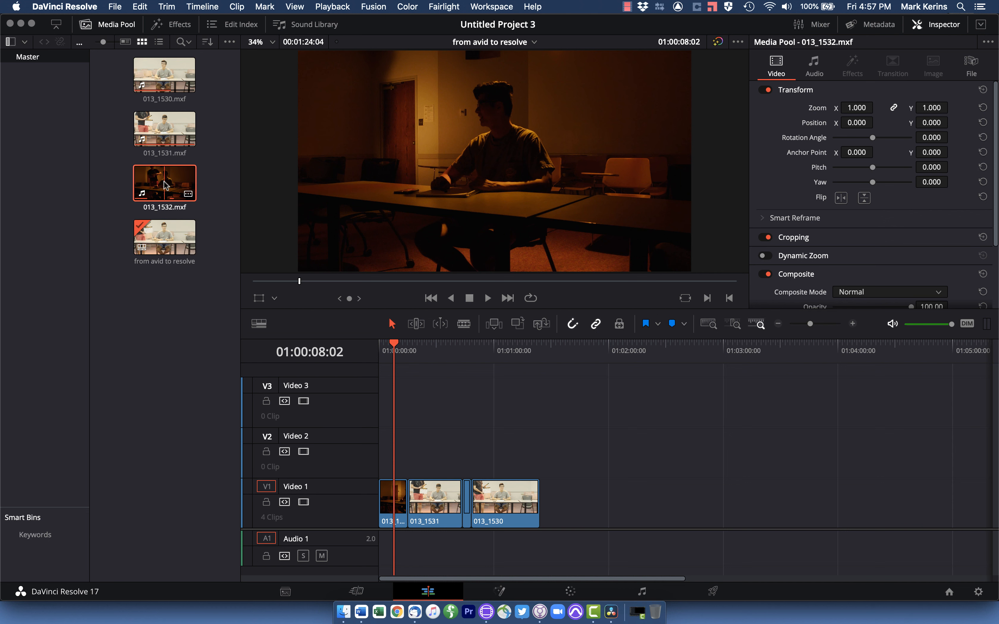
pyautogui.rightClick(165, 184)
pyautogui.click(226, 451)
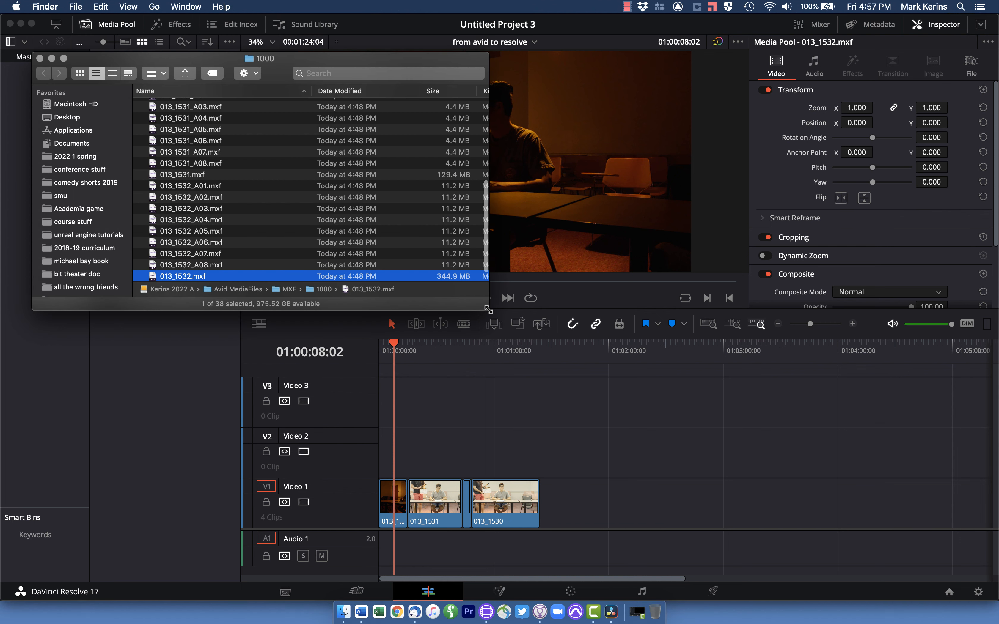
pyautogui.moveTo(489, 310); pyautogui.dragTo(565, 360)
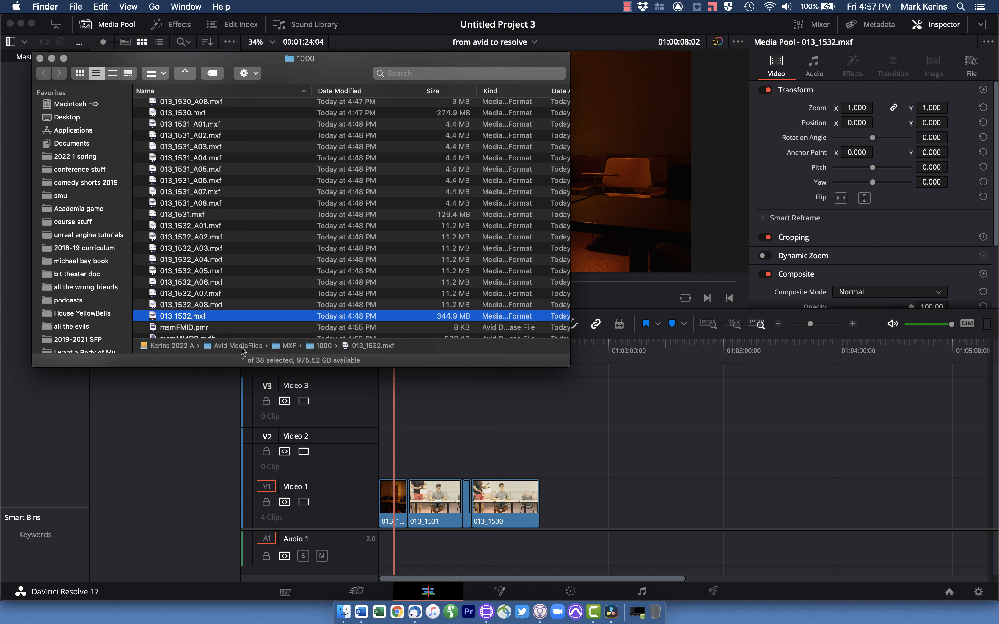
pyautogui.click(174, 398)
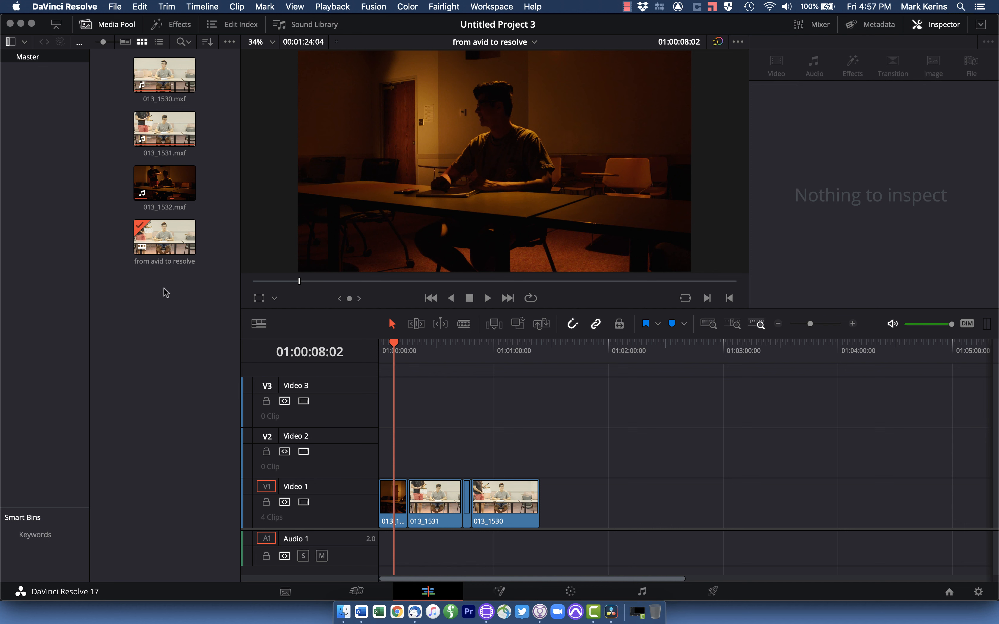
# Delete the three transcoded clips and the "from avid to resolve" timeline from the media pool.
pyautogui.moveTo(165, 290); pyautogui.dragTo(168, 85)
pyautogui.press('Delete')
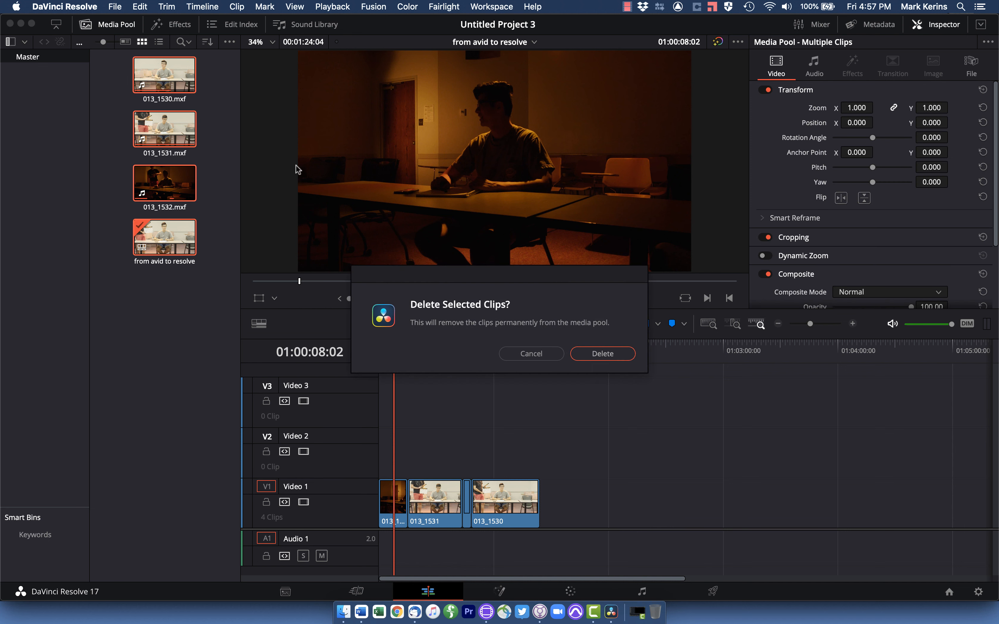
pyautogui.click(589, 357)
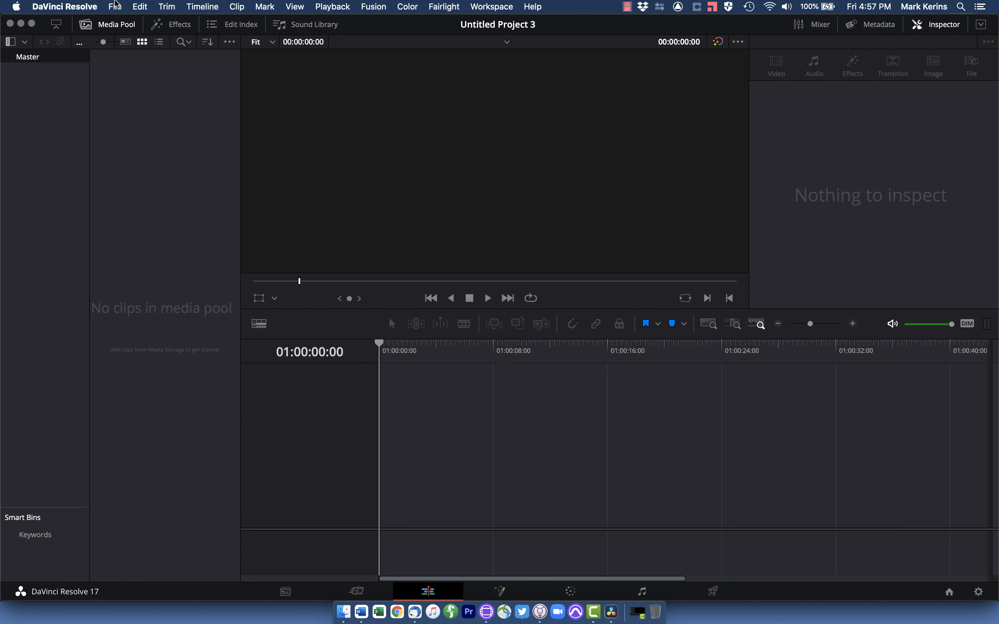
# Add the four camera original clips, 013_1529.MXF to 013_1532.MXF, from the "class shoot footage for avid demos" folder to the media pool.
pyautogui.click(115, 7)
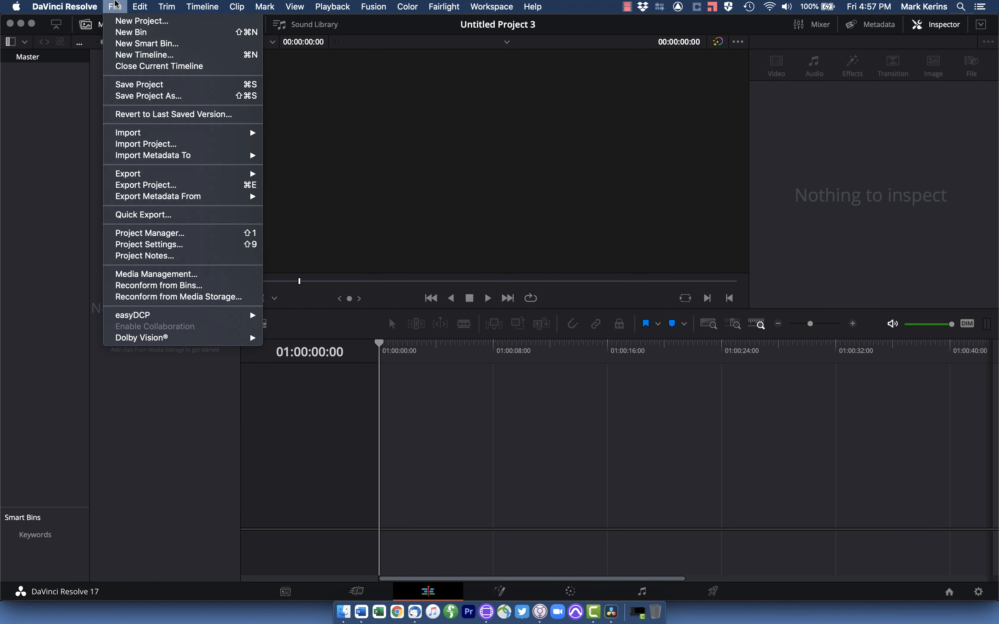
pyautogui.click(115, 6)
pyautogui.click(286, 591)
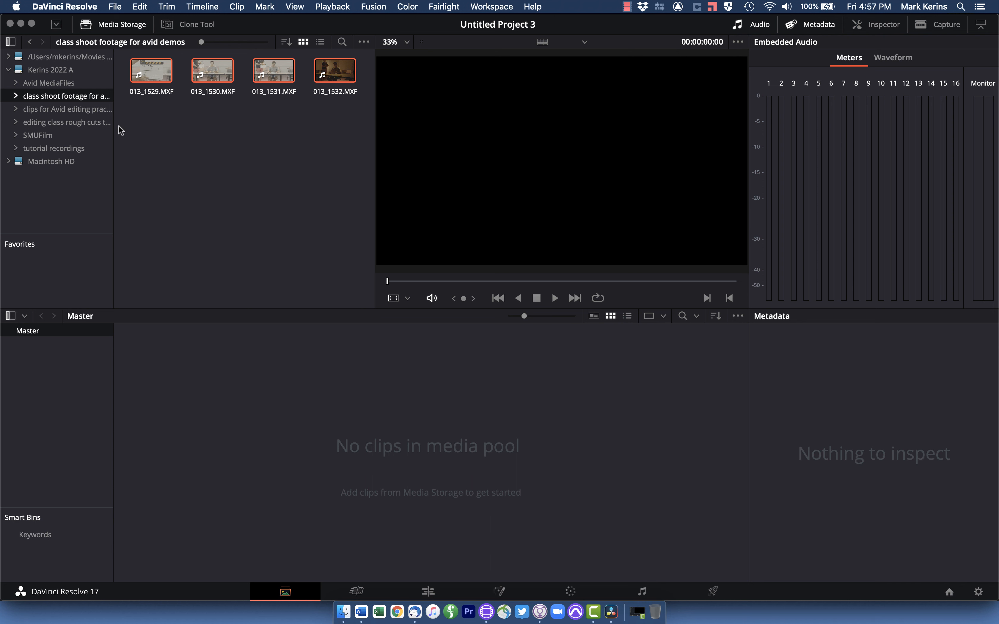
pyautogui.doubleClick(46, 95)
pyautogui.moveTo(154, 73); pyautogui.dragTo(229, 448)
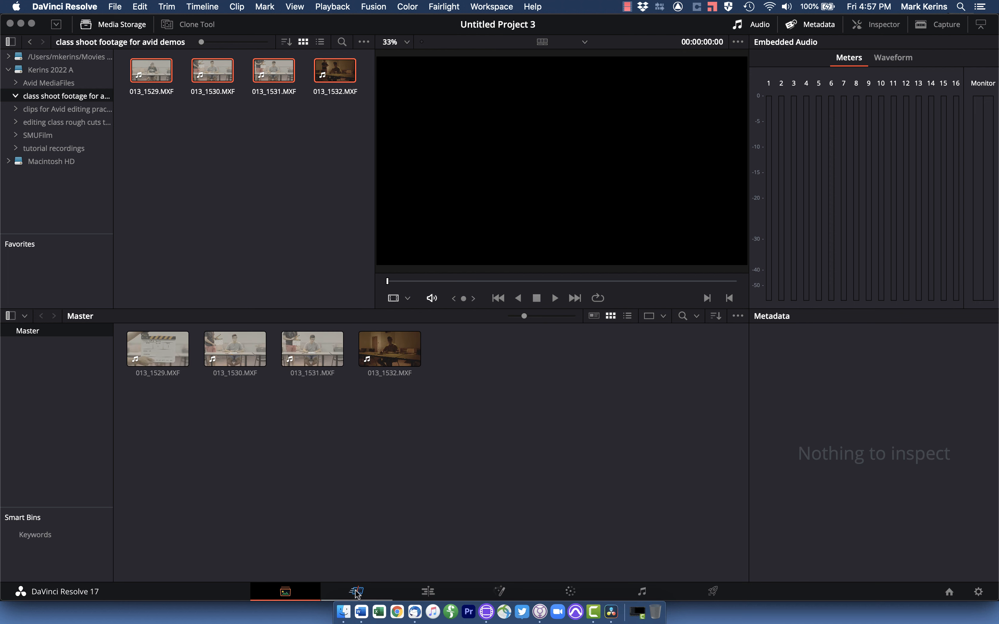
# Start a timeline import on the Edit page and open "from avid to resolve.aaf" from the external drive.
pyautogui.click(438, 592)
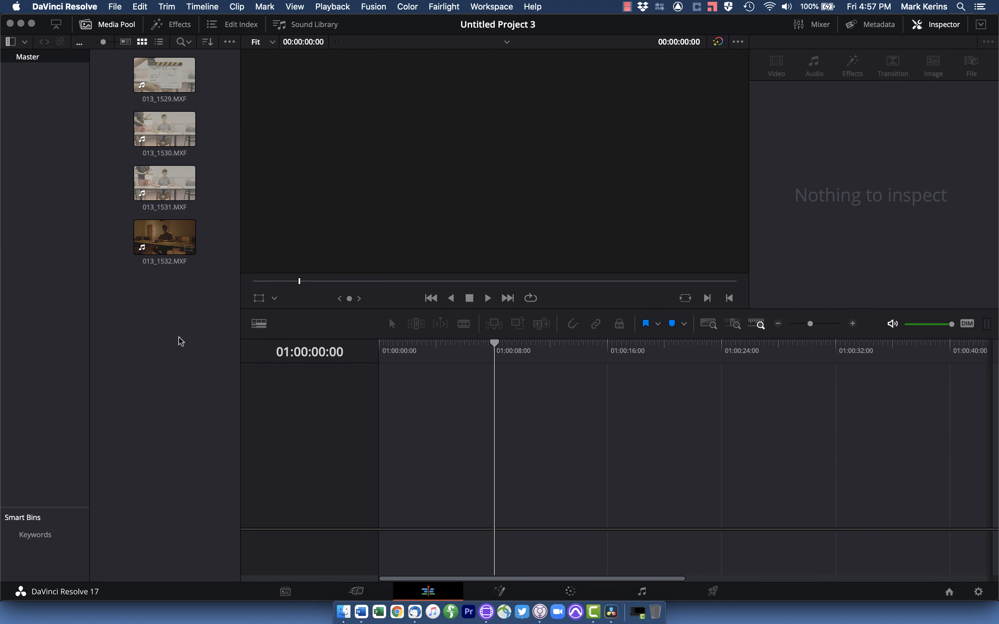
pyautogui.rightClick(166, 319)
pyautogui.moveTo(272, 329)
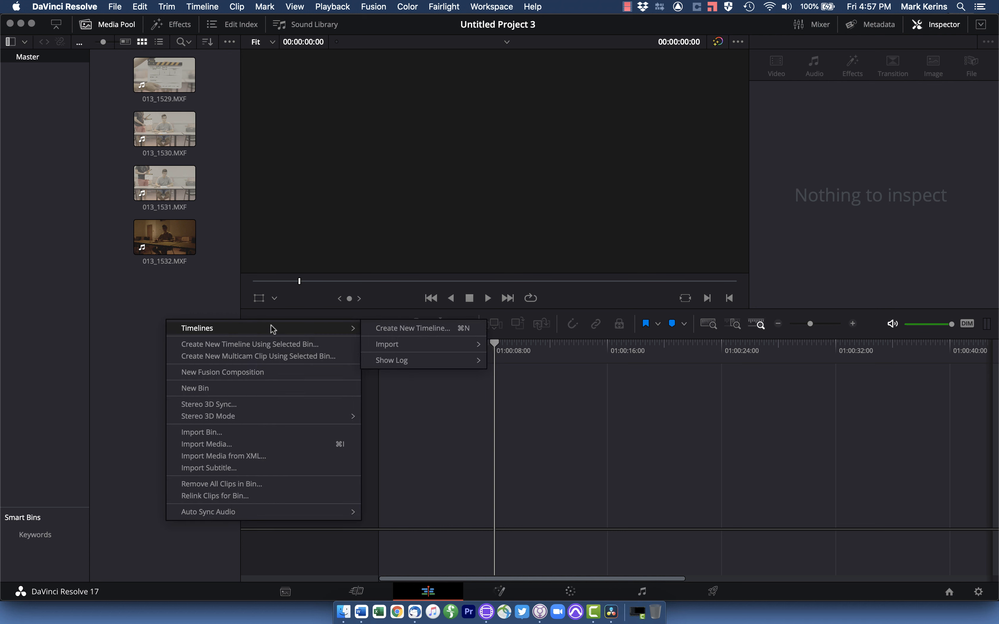
pyautogui.moveTo(385, 349)
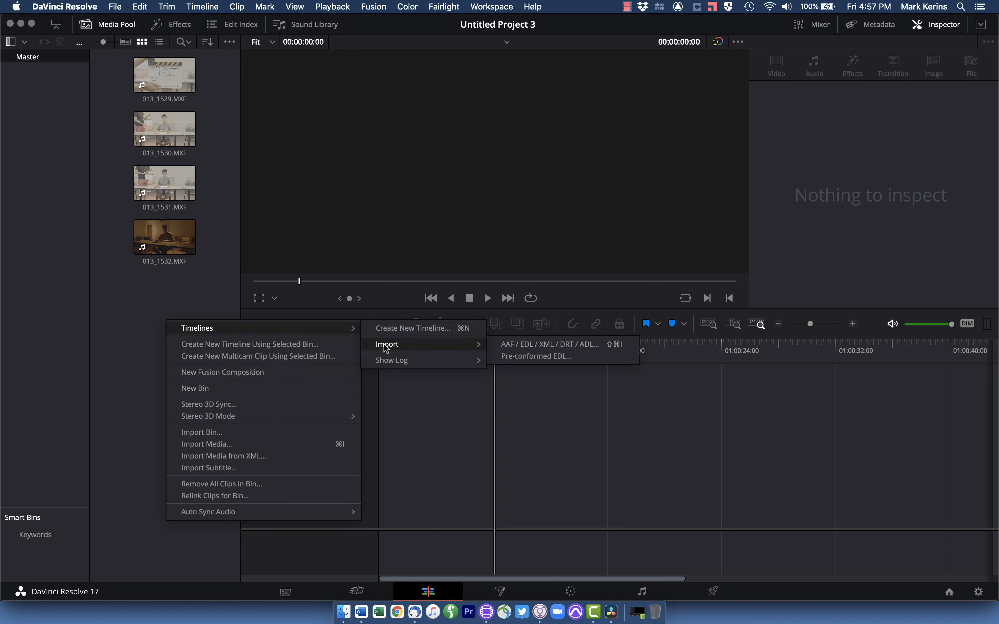
pyautogui.click(543, 345)
pyautogui.click(413, 185)
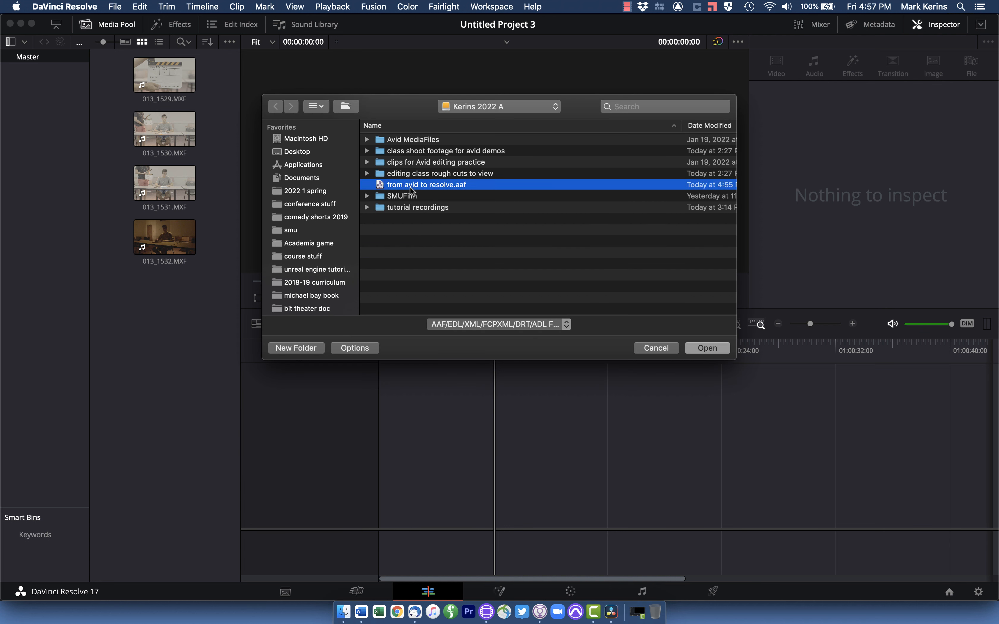
pyautogui.click(708, 348)
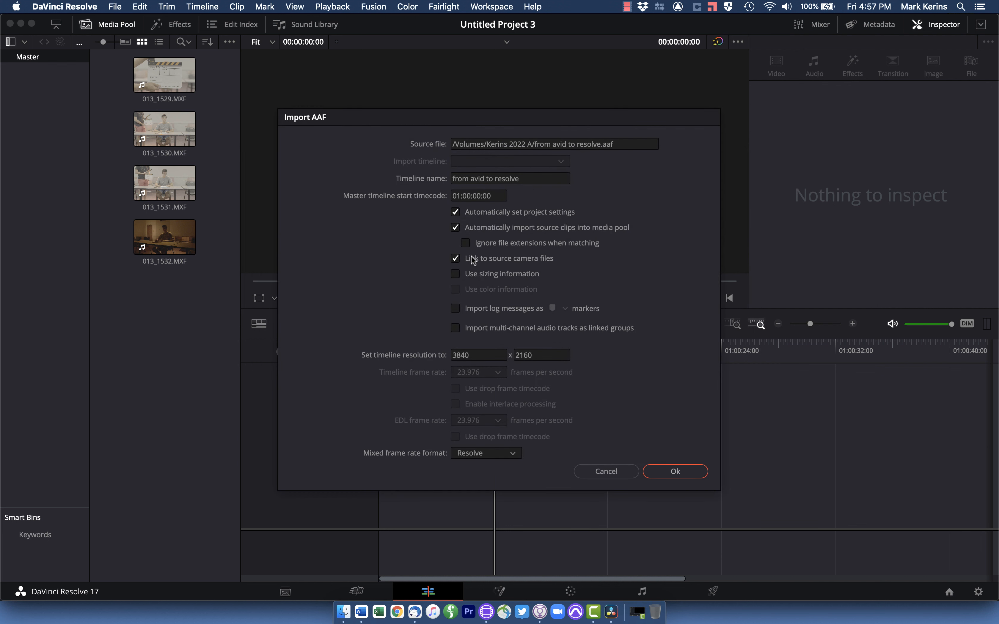
# Import the AAF with automatic source clip import and linking to source camera files turned off, and scrub through the first clip.
pyautogui.click(456, 228)
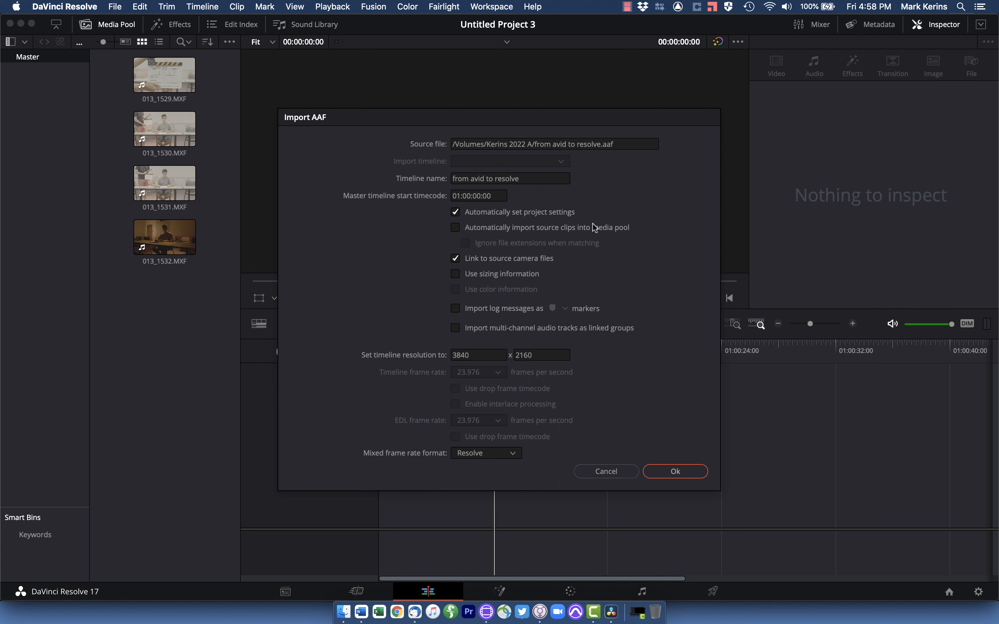
pyautogui.click(455, 258)
pyautogui.click(671, 475)
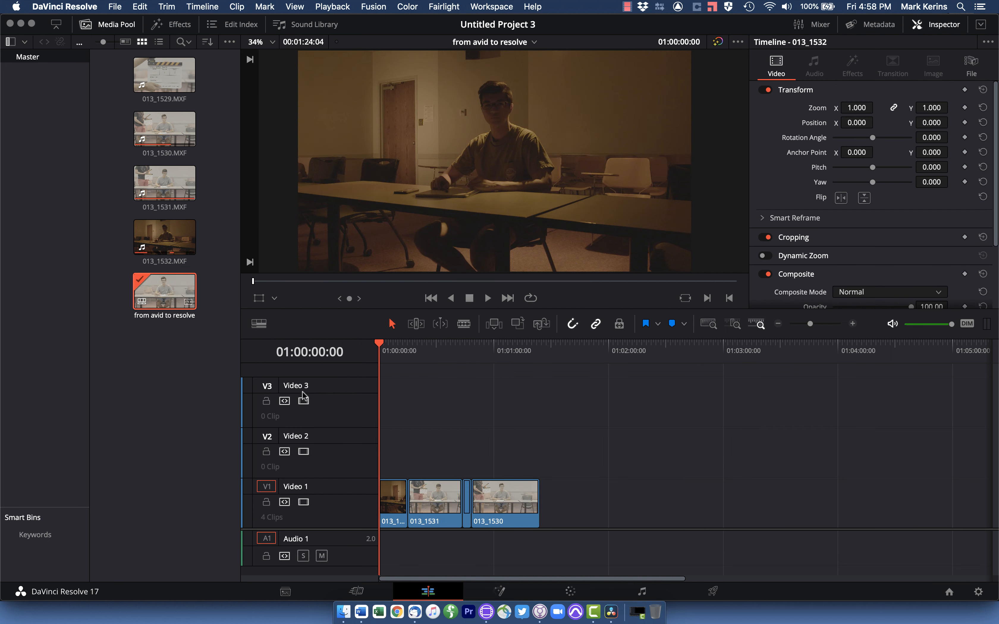
pyautogui.moveTo(398, 350)
pyautogui.mouseDown()
pyautogui.moveTo(502, 354)
pyautogui.moveTo(382, 355)
pyautogui.moveTo(393, 355)
pyautogui.mouseUp()
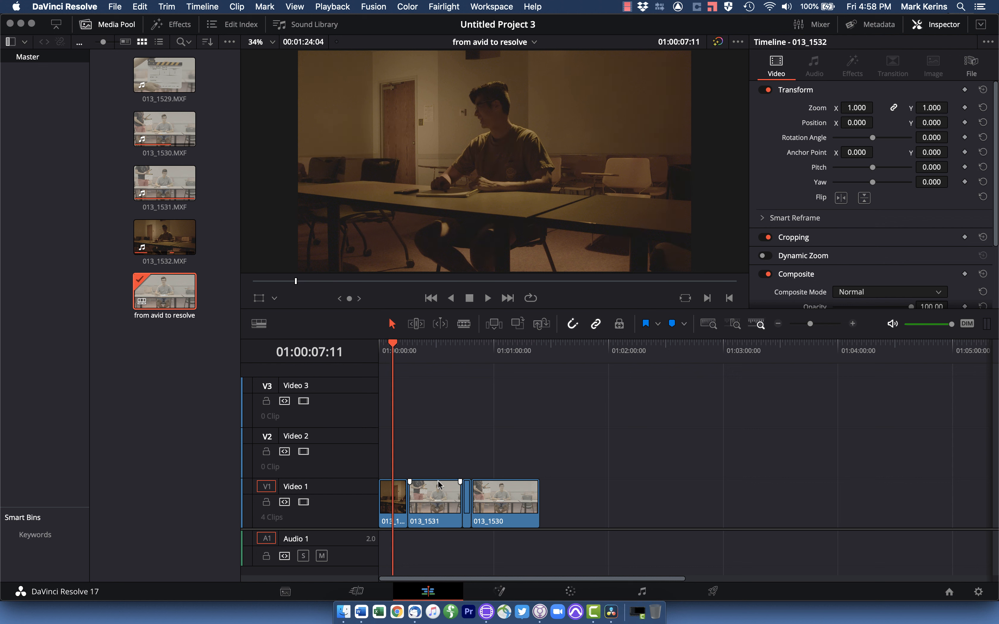